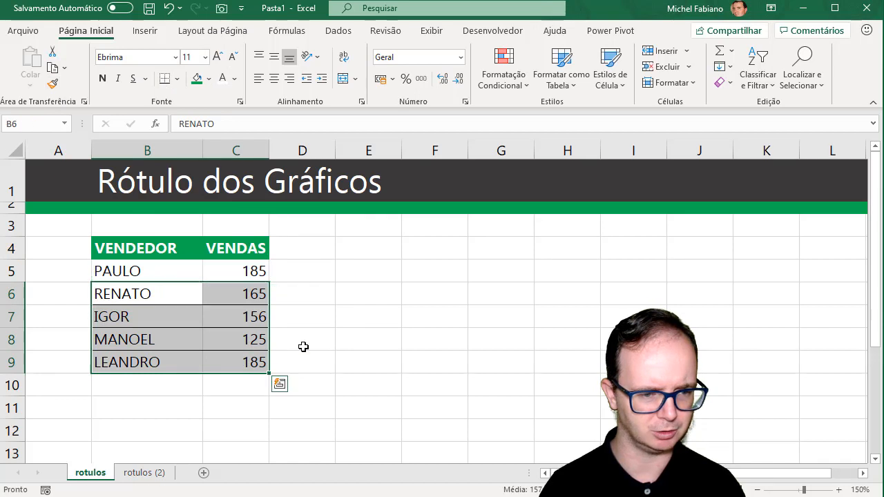
Step: Insert a 2D clustered column chart from B4:C9 and shrink it so the data table is uncovered
left_click(304, 346)
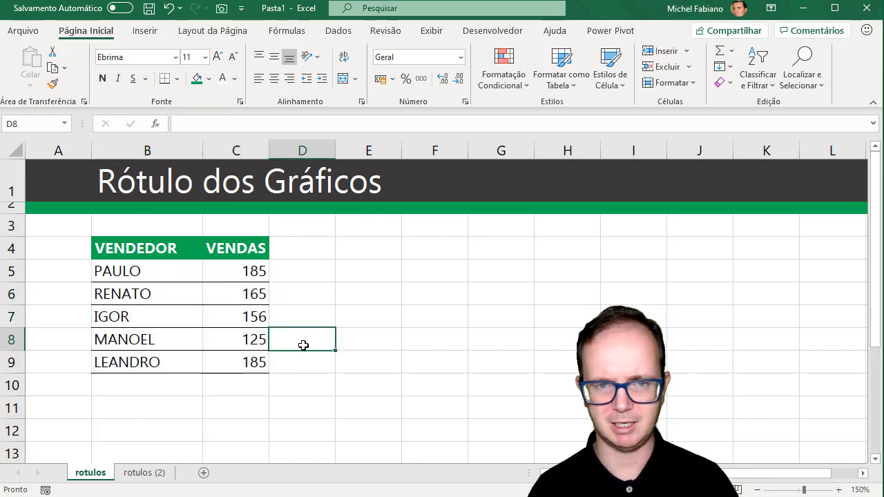
left_click_drag(174, 248, 231, 360)
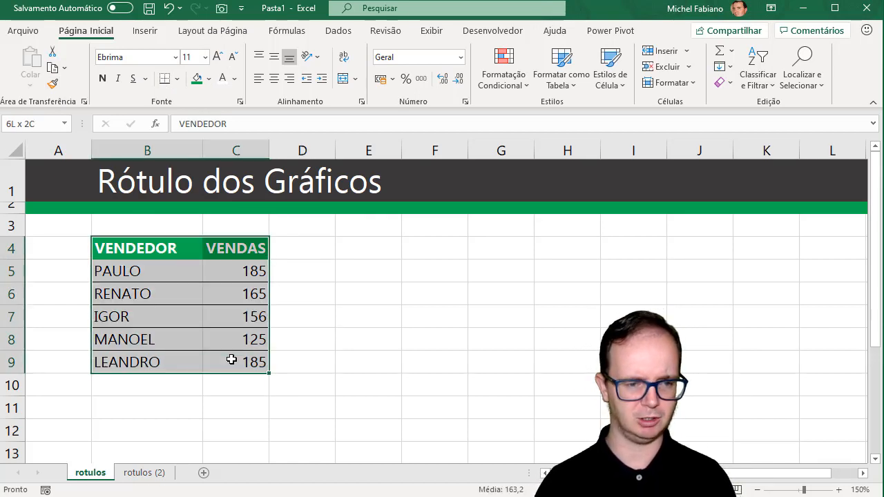
left_click(145, 30)
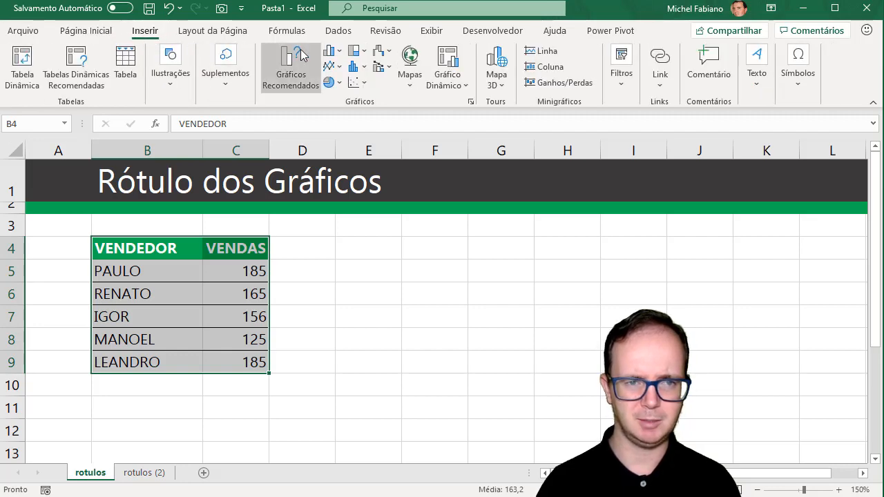
left_click(331, 50)
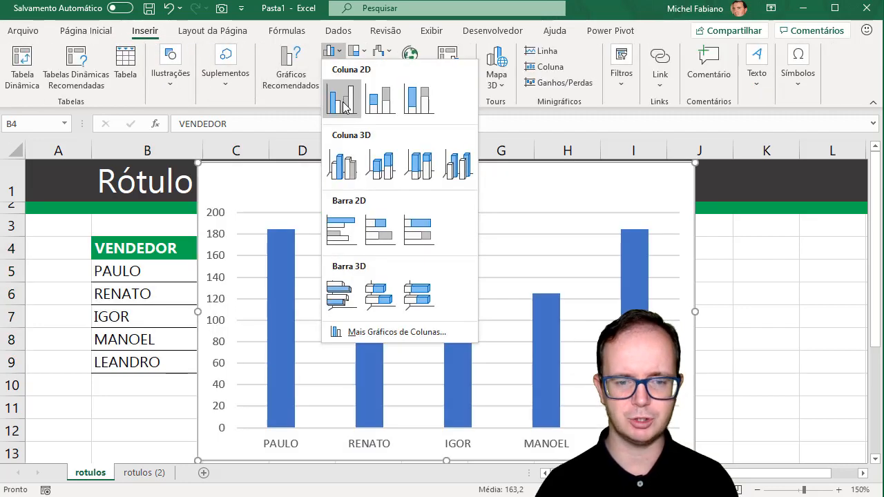
left_click(343, 102)
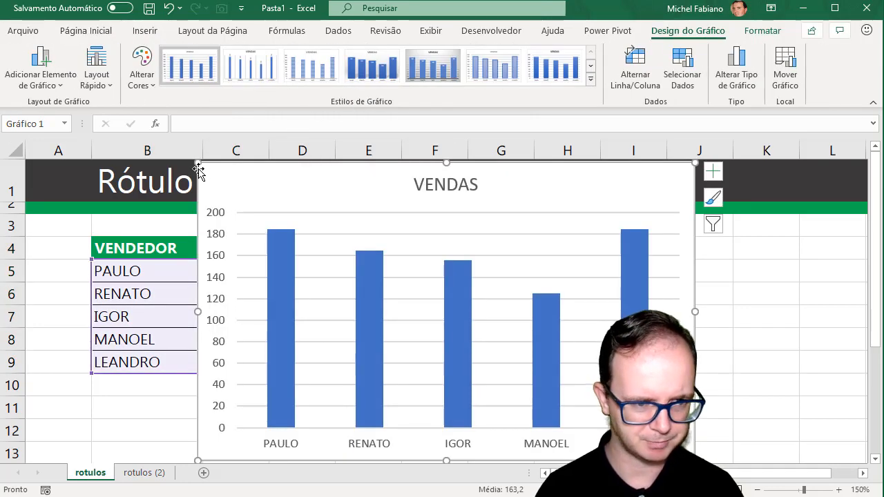
mouse_move(198, 164)
left_mouse_down()
mouse_move(278, 204)
mouse_move(301, 225)
mouse_move(334, 228)
left_mouse_up()
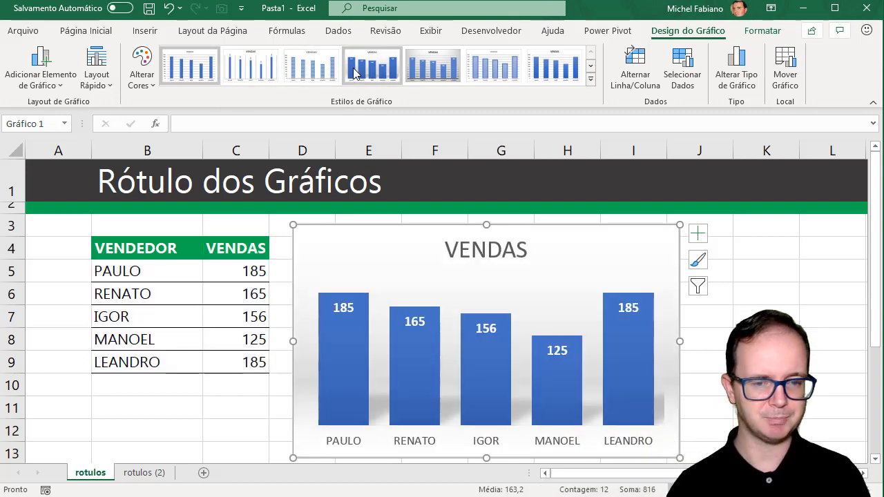
Step: Try the fourth chart style, with values inside the columns, and browse the quick layouts with the labels selected
left_click(354, 73)
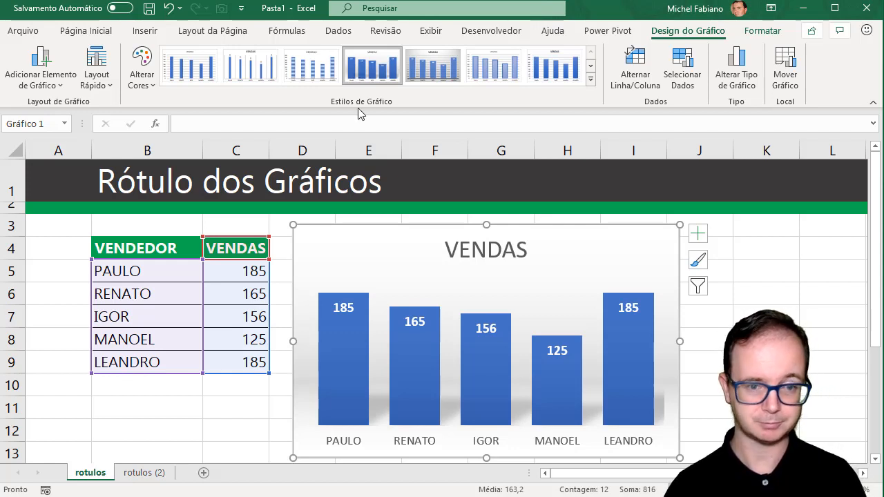
left_click(346, 311)
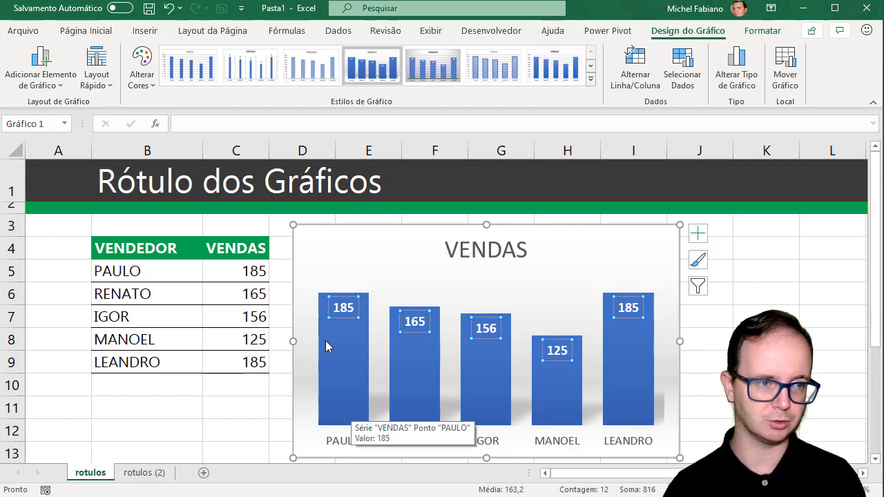
left_click(107, 93)
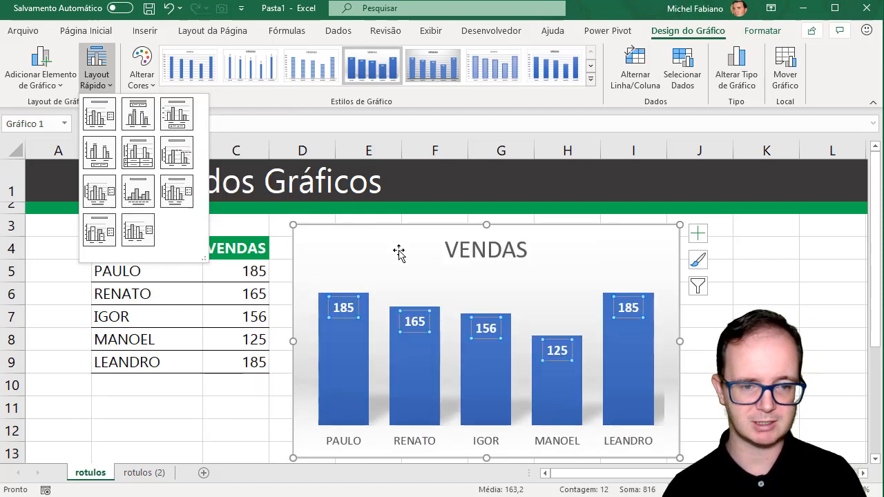
left_click(266, 406)
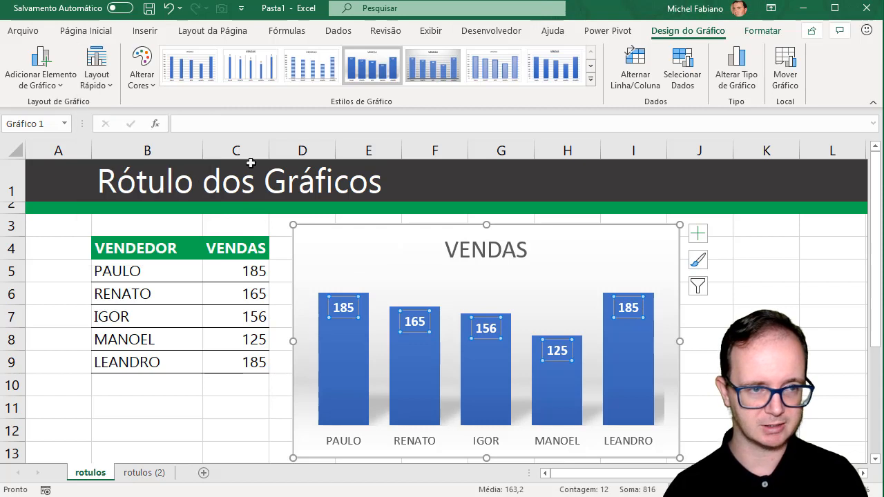
Step: Try the first chart style on the labelled chart and undo the recent chart style changes
left_click(190, 74)
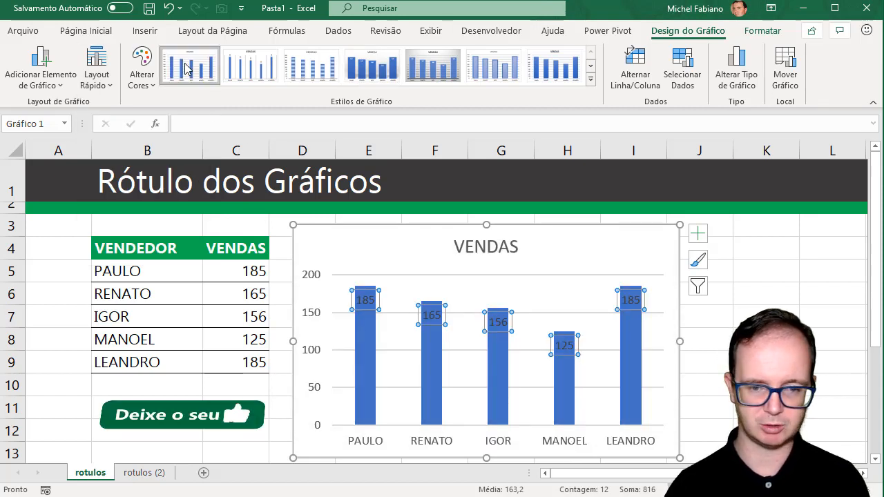
key("ctrl+z")
key("ctrl+z")
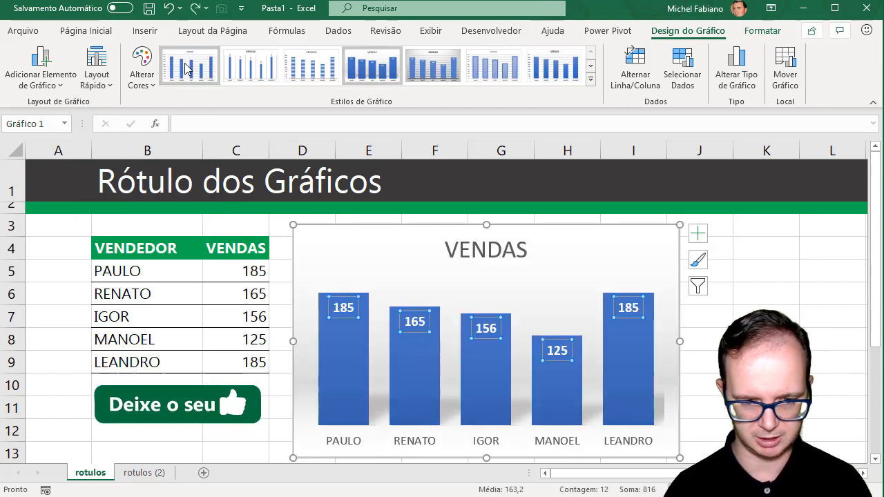
key("ctrl+z")
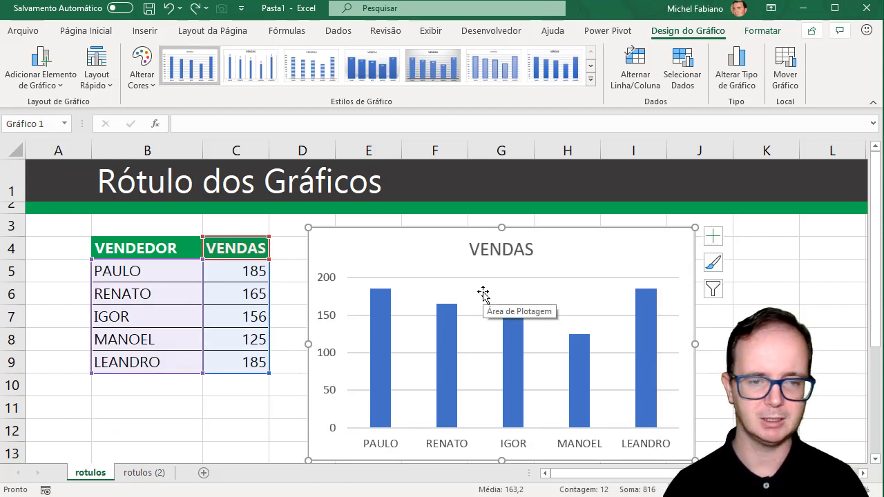
Step: Shift the chart slightly towards the table and add data labels, opening their detailed formatting options
left_click_drag(438, 229, 429, 229)
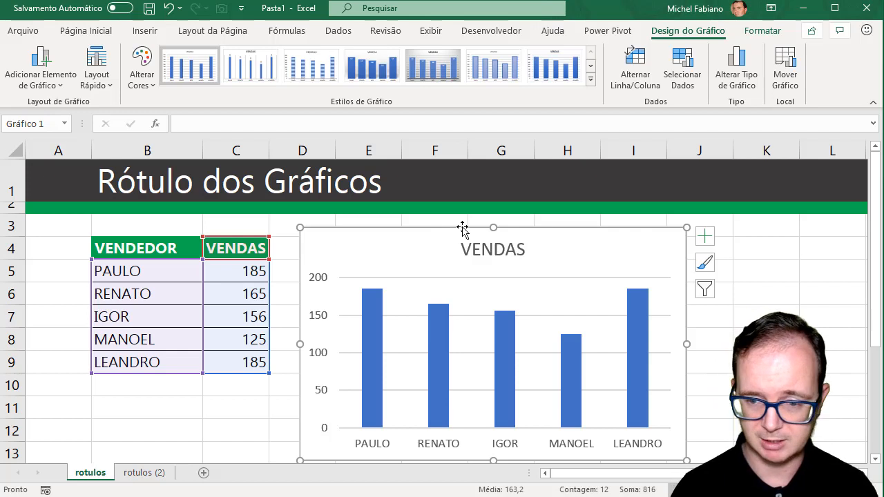
left_click(703, 238)
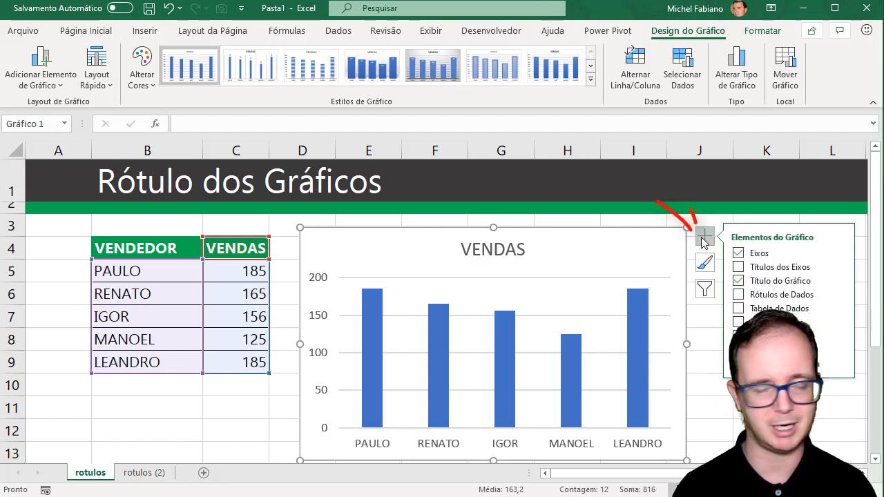
left_click(739, 295)
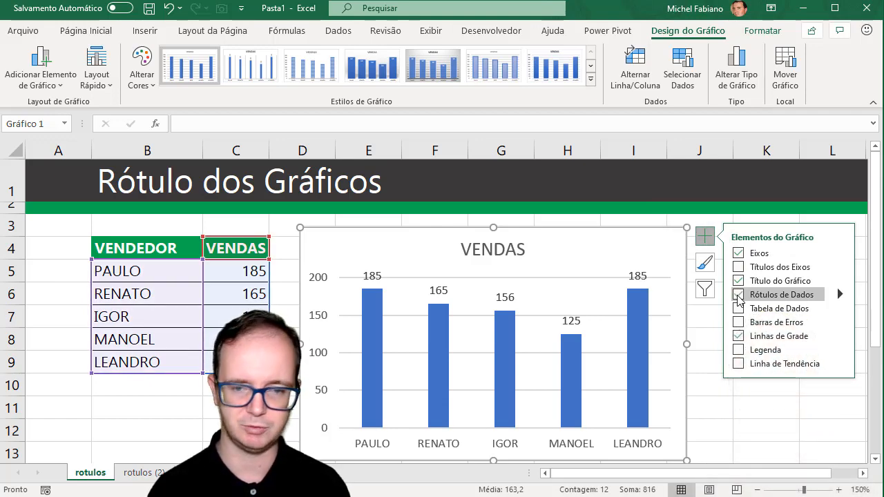
left_click(841, 295)
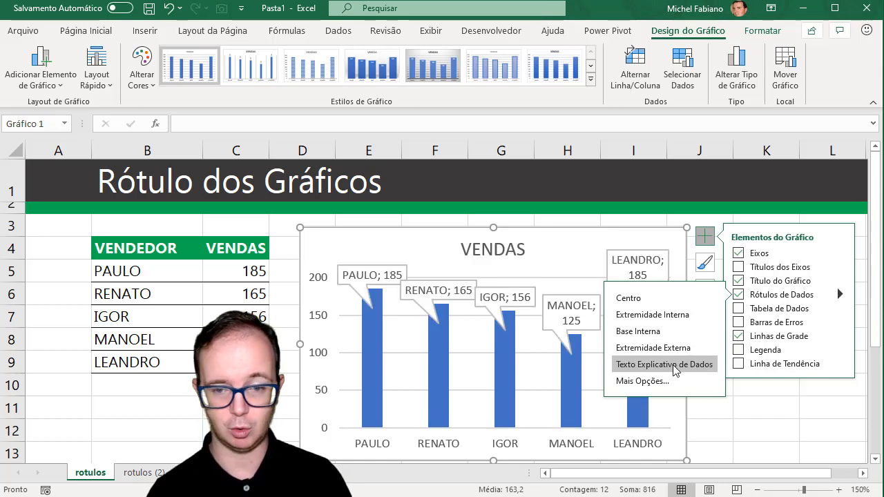
left_click(660, 384)
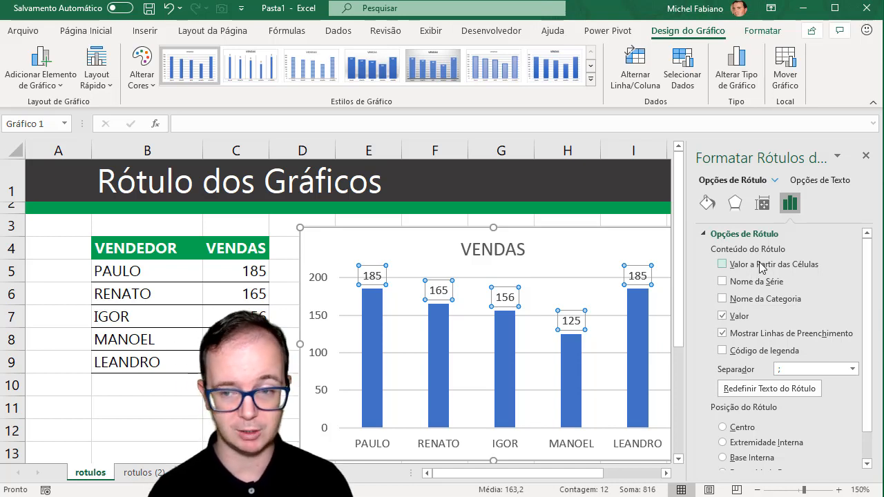
Step: Try showing the series name, category name and legend key in the data labels, and restore value-only content
left_click(723, 283)
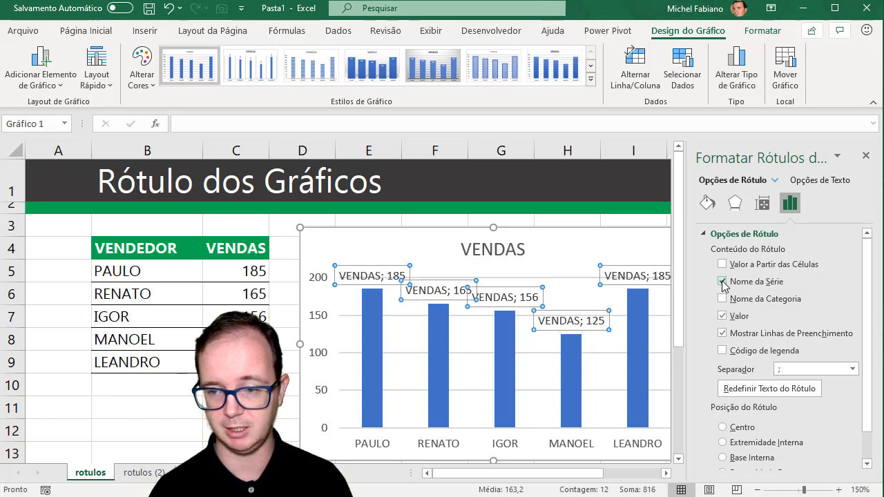
left_click(723, 282)
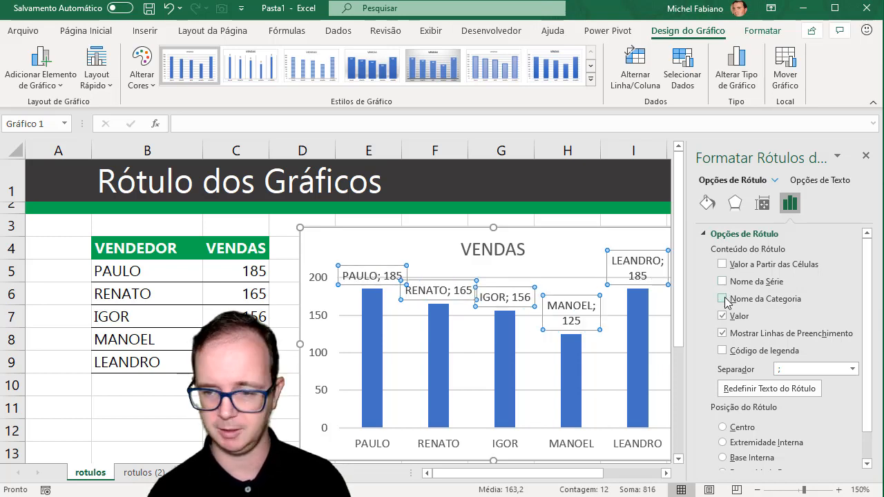
left_click(724, 351)
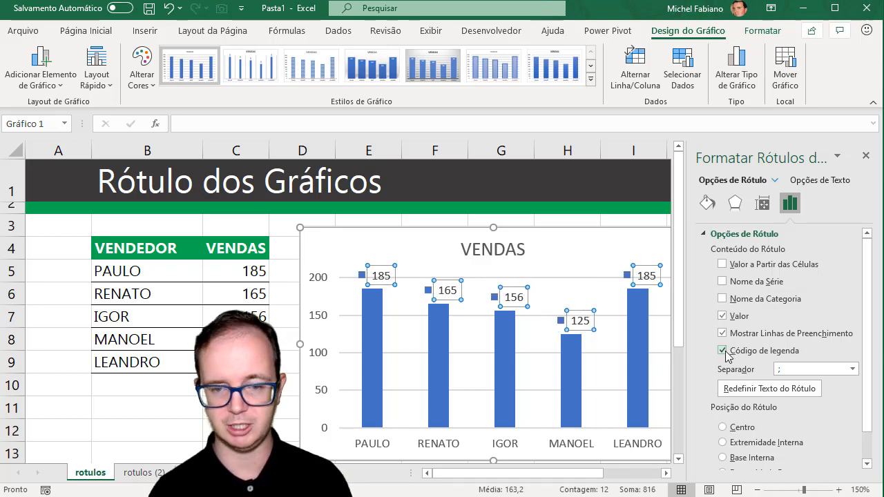
left_click(725, 353)
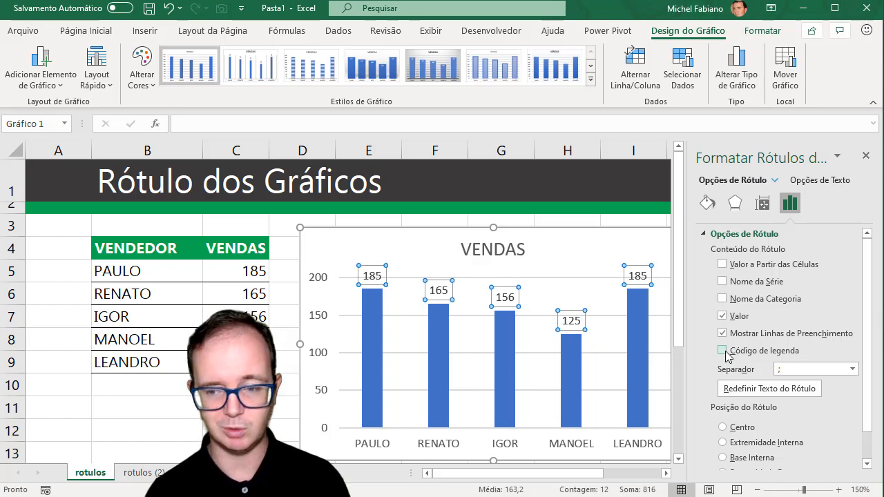
Step: Try the label positions Centro, Extremidade Interna and Base Interna, and return to Extremidade Externa
scroll(727, 354, "down", 1)
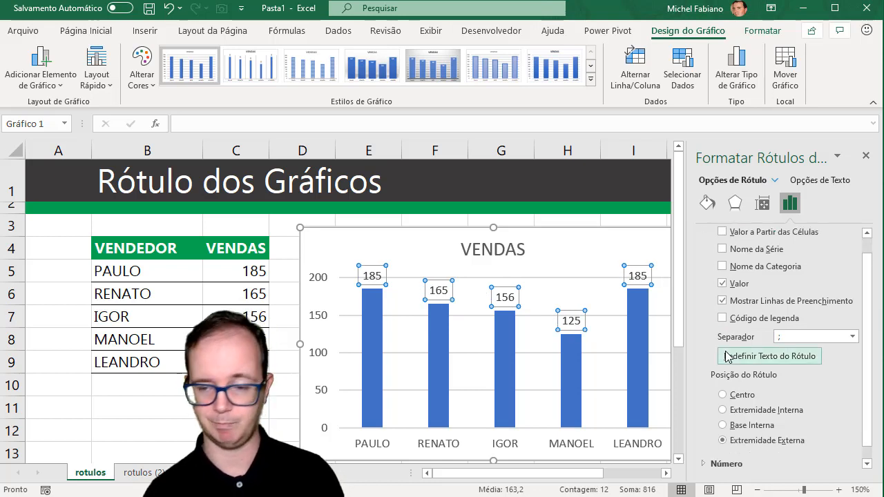
left_click(724, 395)
left_click(727, 410)
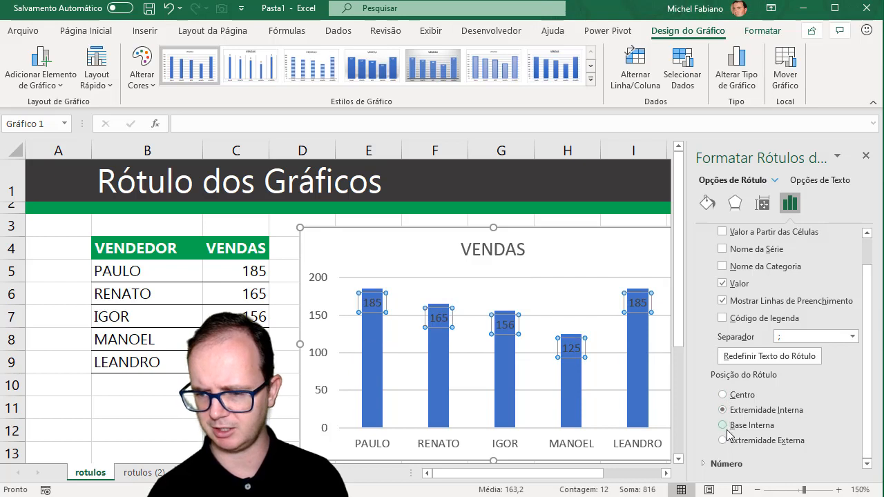
left_click(723, 425)
left_click(723, 440)
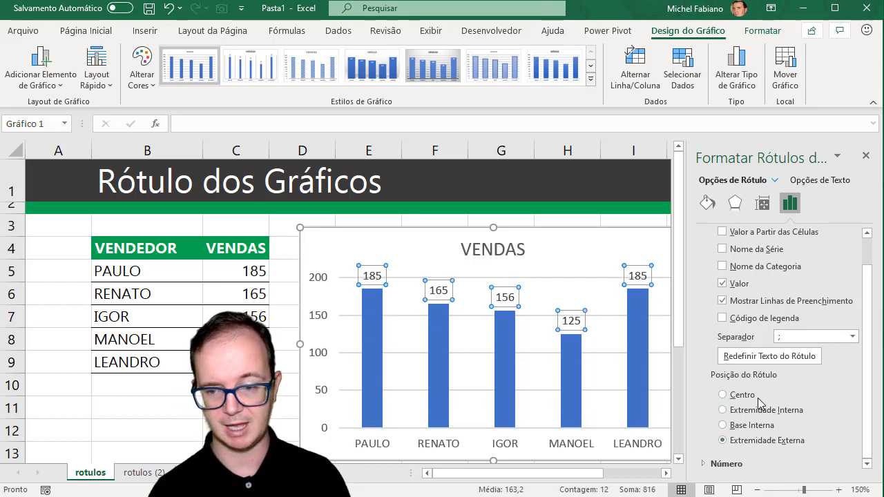
Step: Try the Moeda number format on the data labels, reset it to Geral and close the label options
left_click(705, 464)
scroll(753, 396, "down", 3)
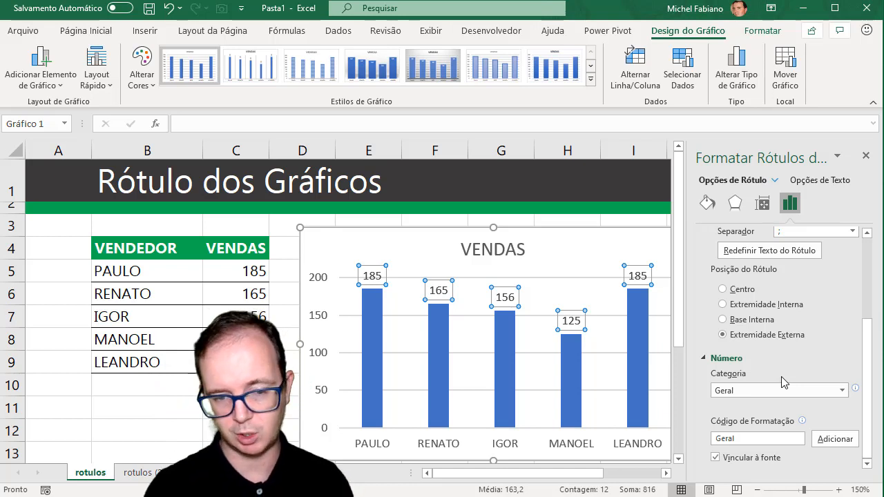
left_click(841, 392)
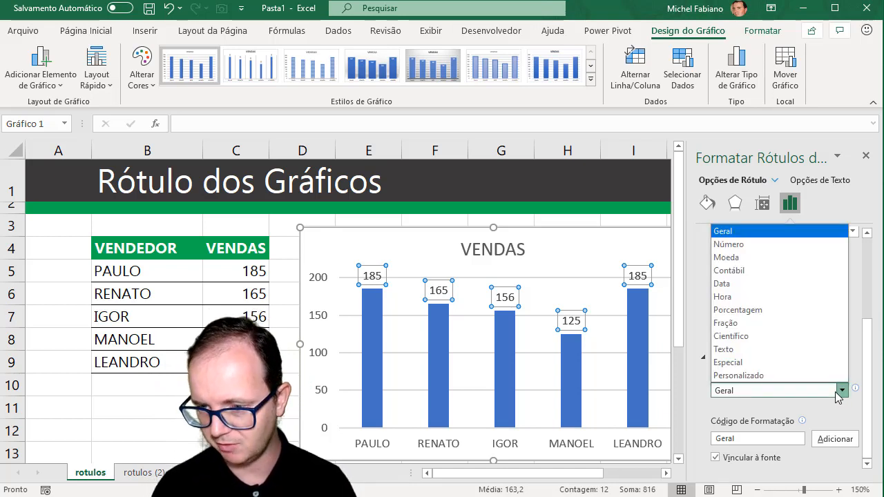
left_click(760, 258)
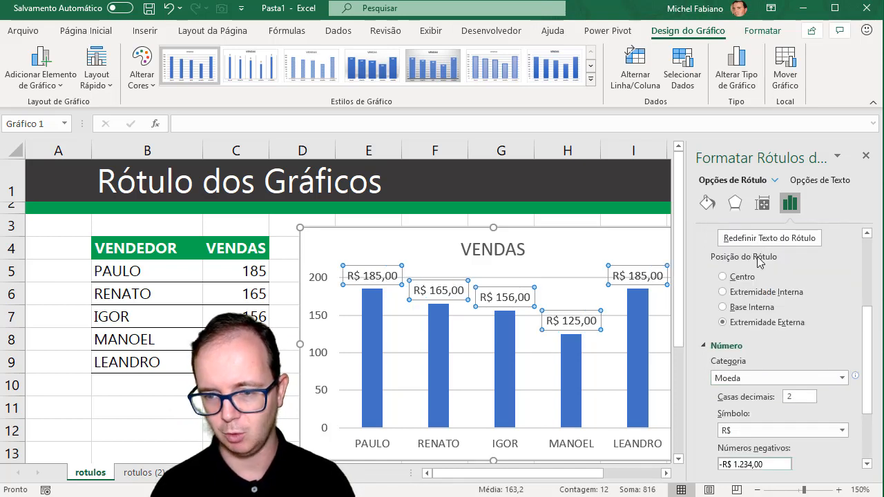
left_click(843, 378)
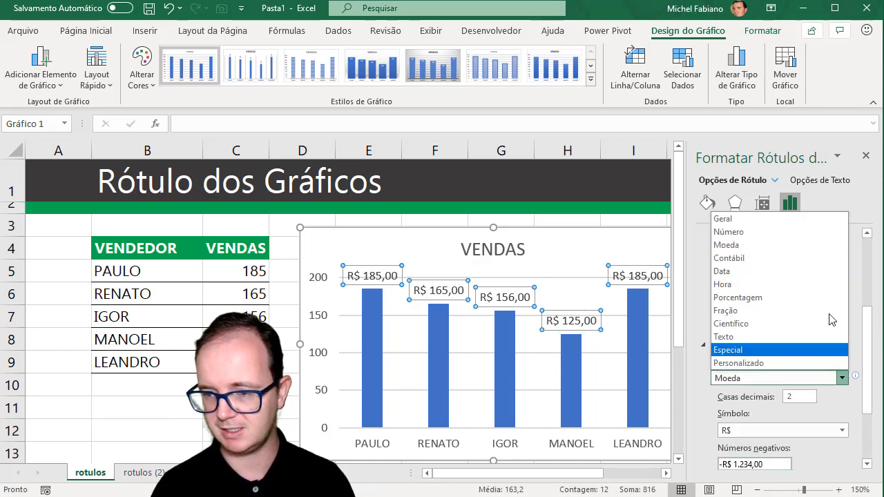
left_click(777, 220)
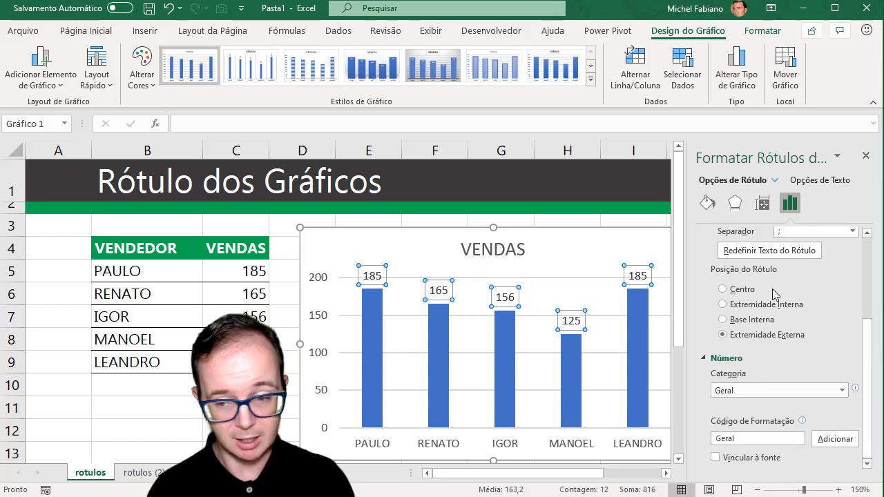
scroll(717, 461, "up", 2)
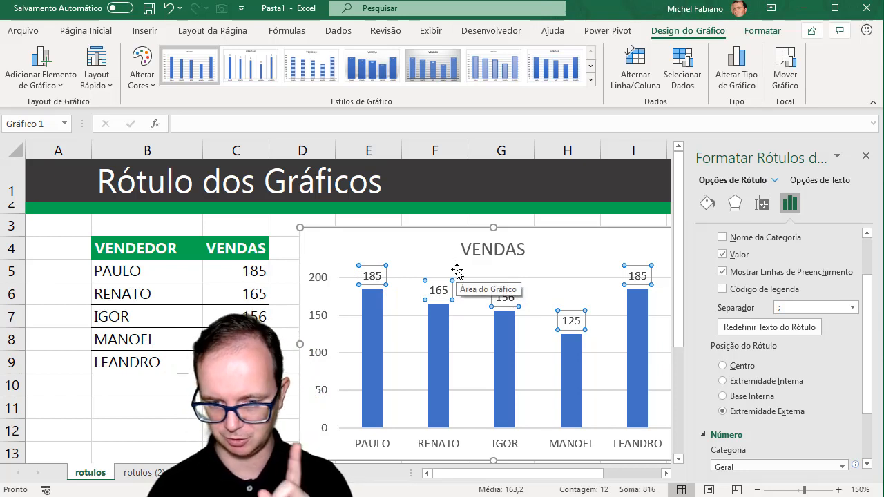
left_click(865, 156)
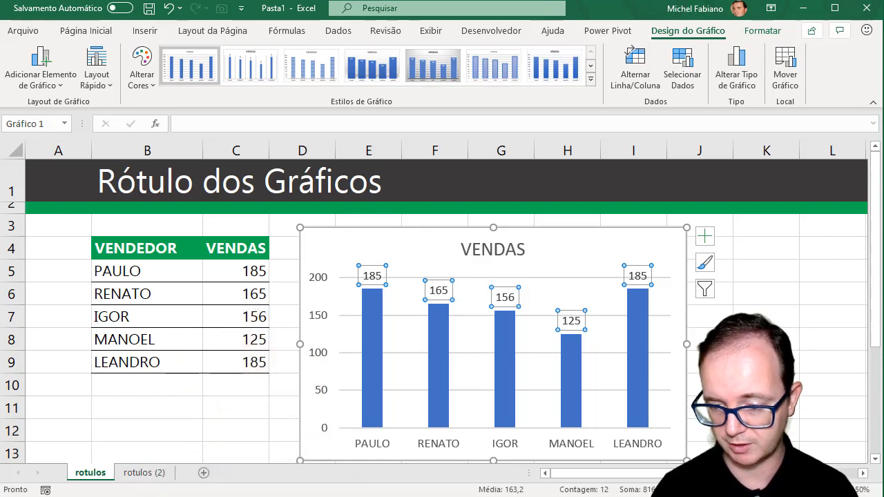
Step: Enlarge the VENDAS chart to reach about column L and row 16, and select its data labels
scroll(442, 302, "down", 4)
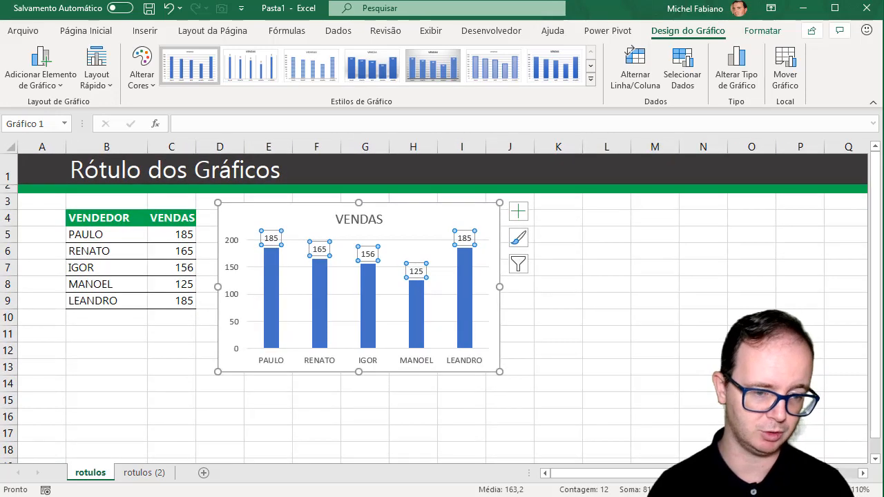
left_click_drag(499, 372, 595, 411)
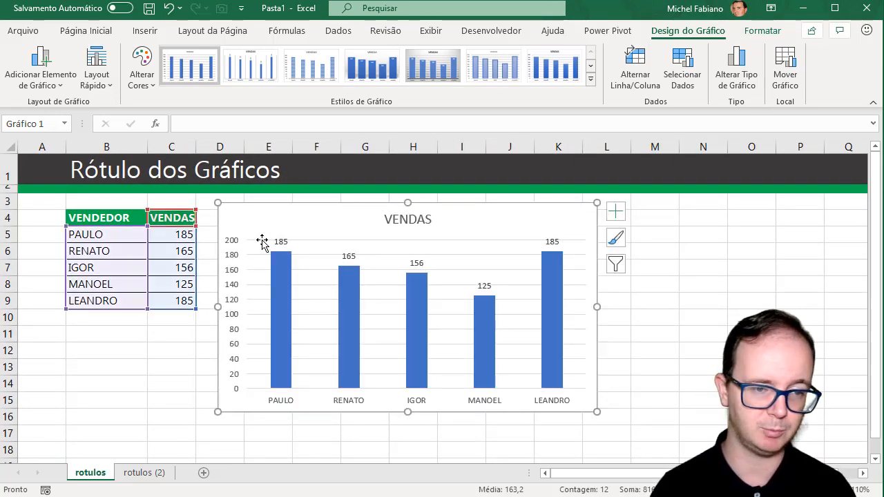
left_click(284, 243)
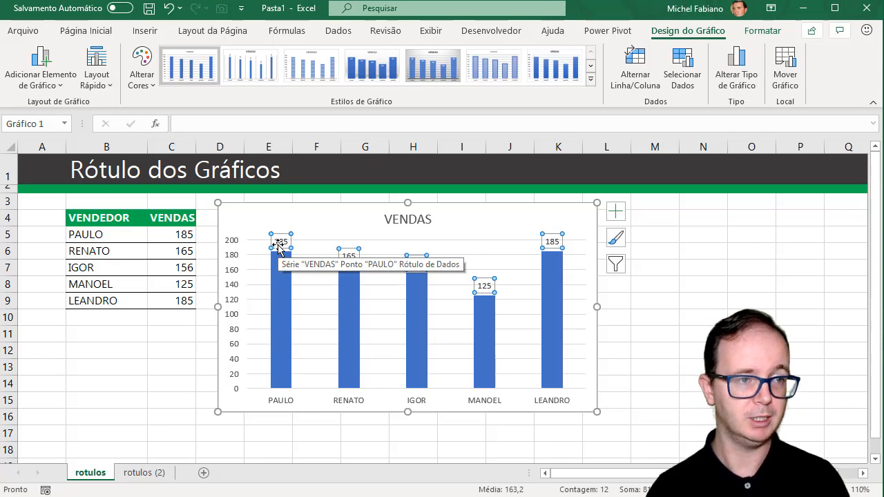
Step: Fill the VENDAS chart's data labels with a dark grey theme colour and give them a red outline
left_click(764, 32)
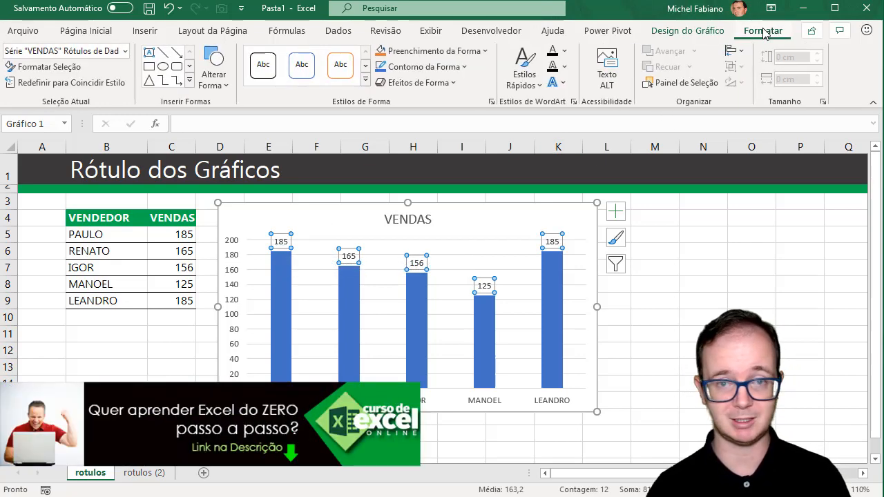
left_click(442, 55)
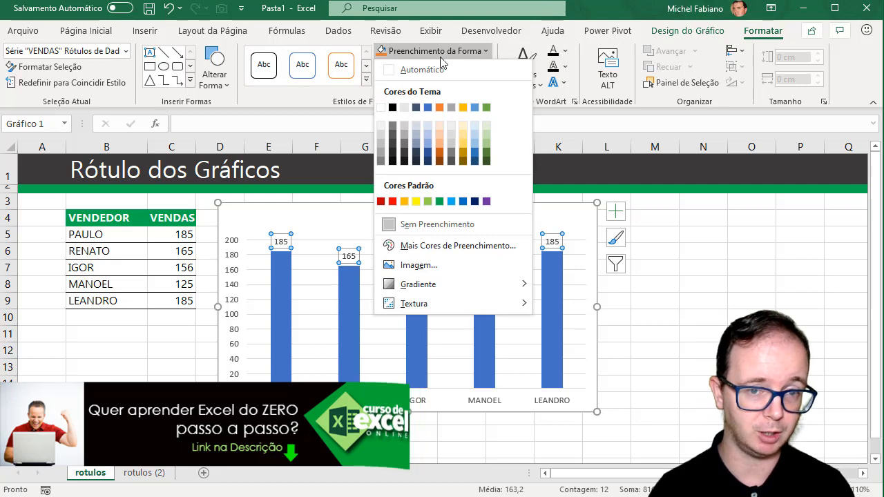
left_click(392, 147)
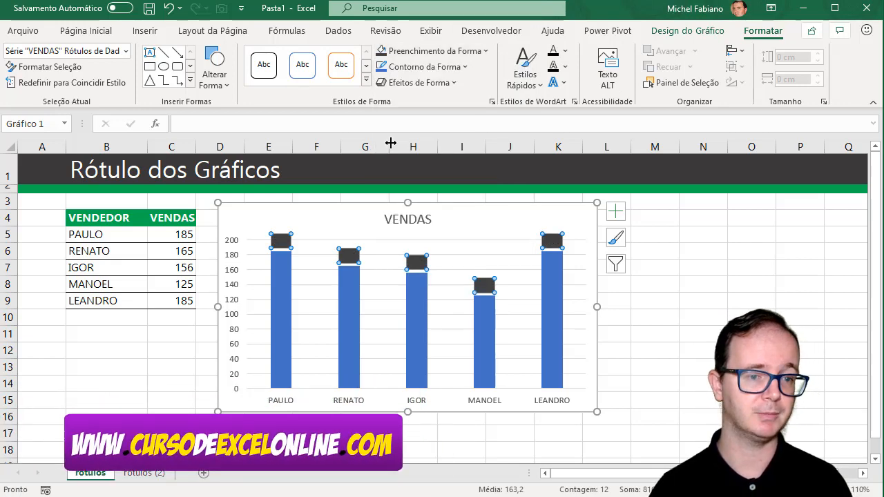
left_click(425, 69)
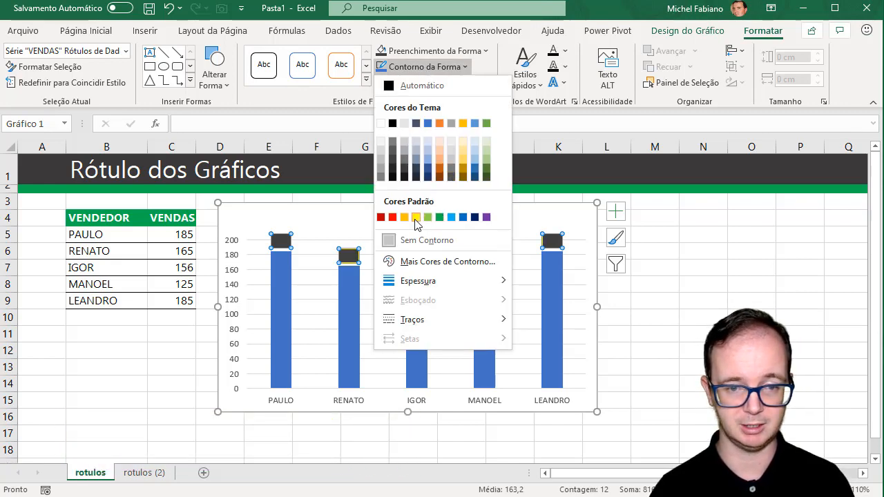
left_click(392, 217)
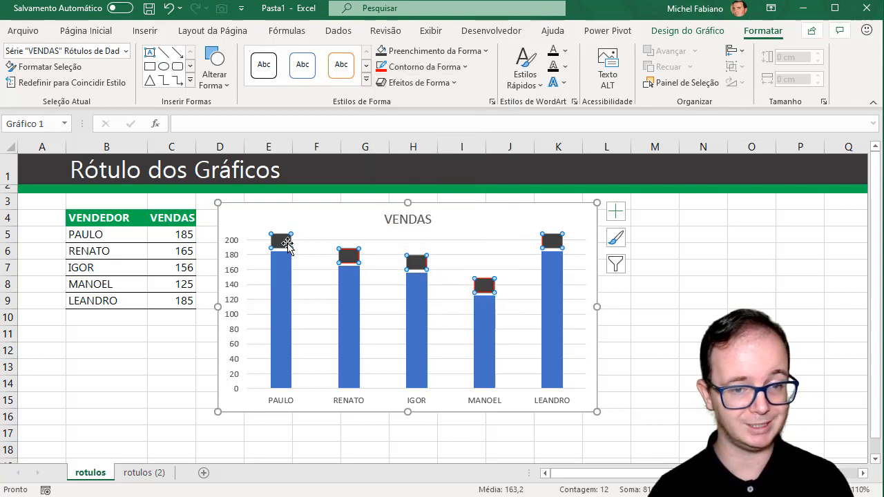
Step: Set the font colour of the data labels to white and deselect them
left_click(110, 33)
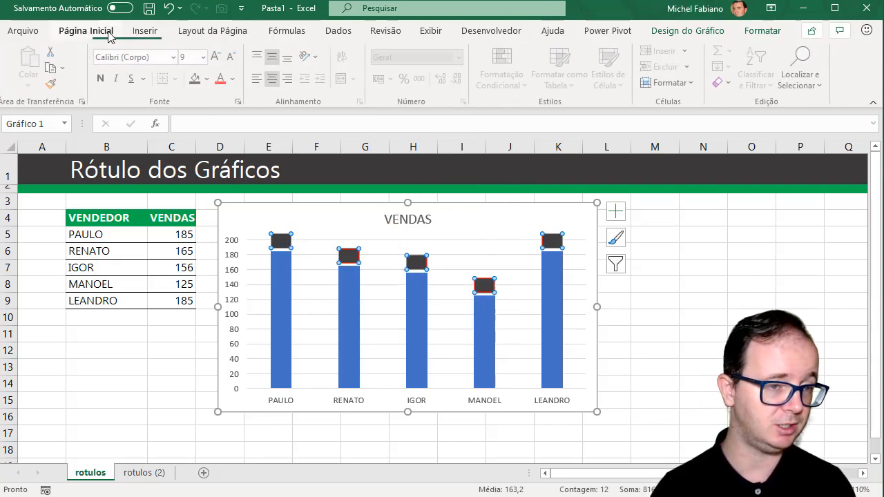
left_click(234, 80)
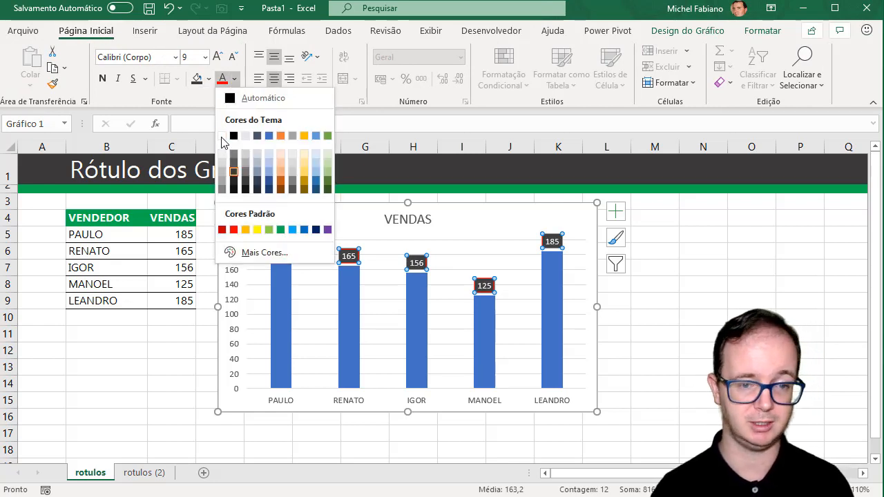
left_click(385, 220)
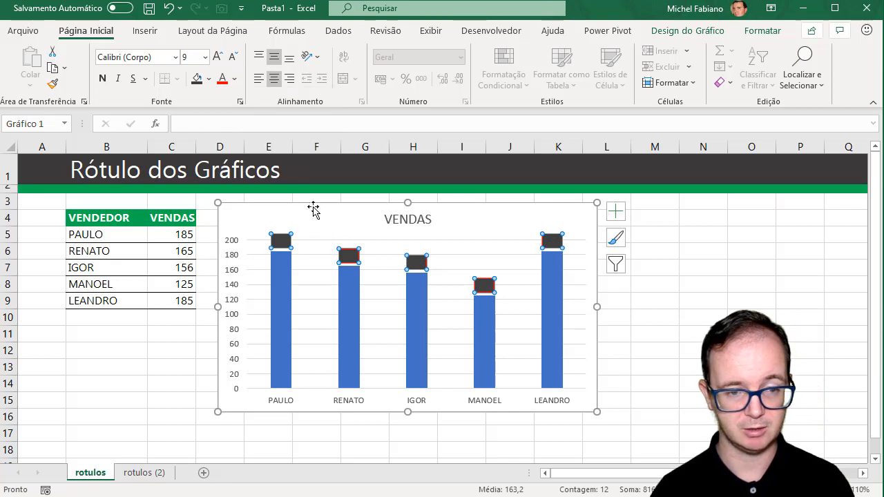
left_click(237, 80)
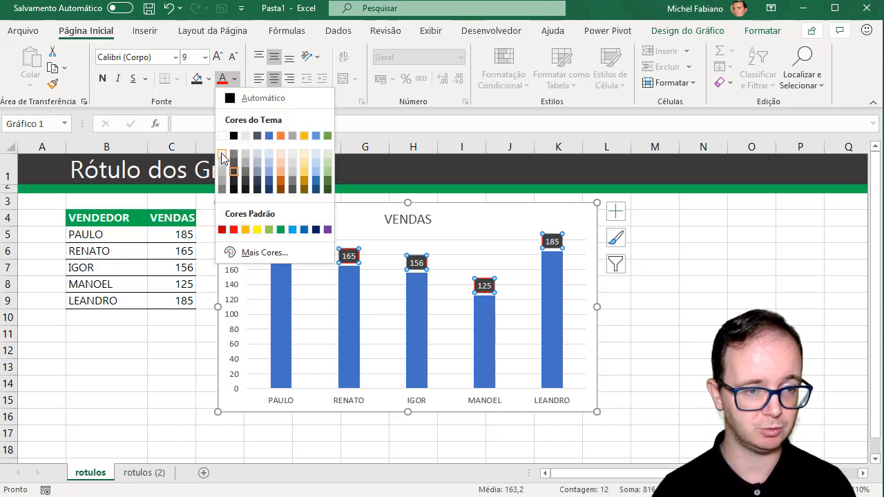
left_click(222, 147)
left_click(526, 300)
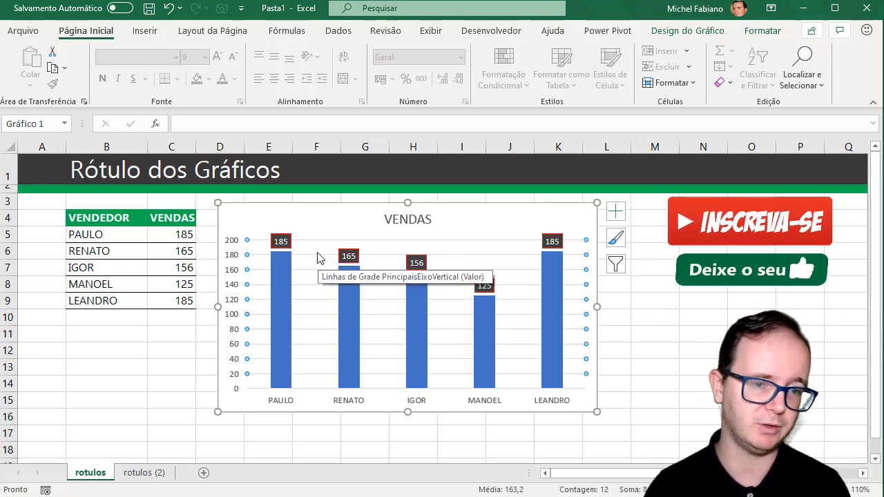
Step: Apply an orange filled theme shape style to all the VENDAS data labels
left_click(349, 256)
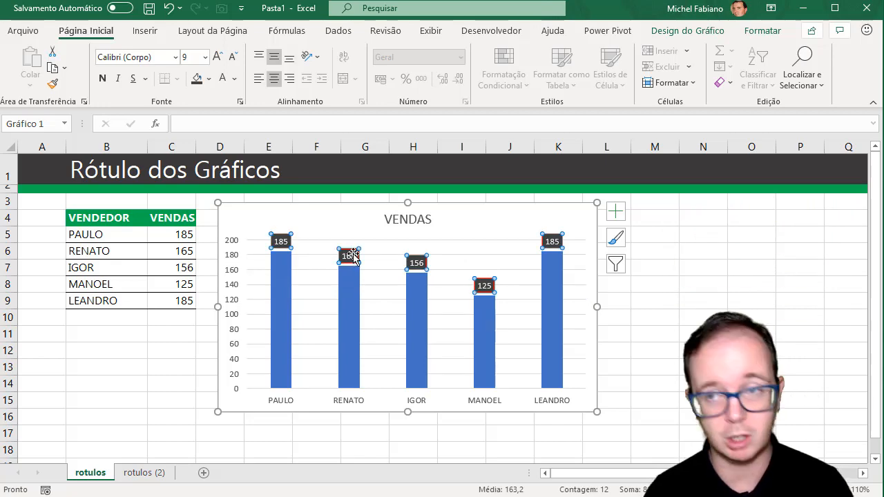
left_click(763, 32)
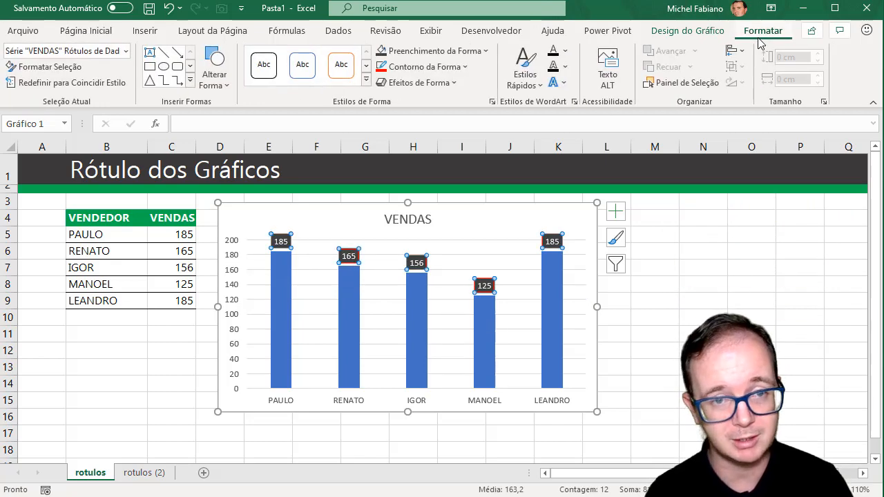
left_click(366, 81)
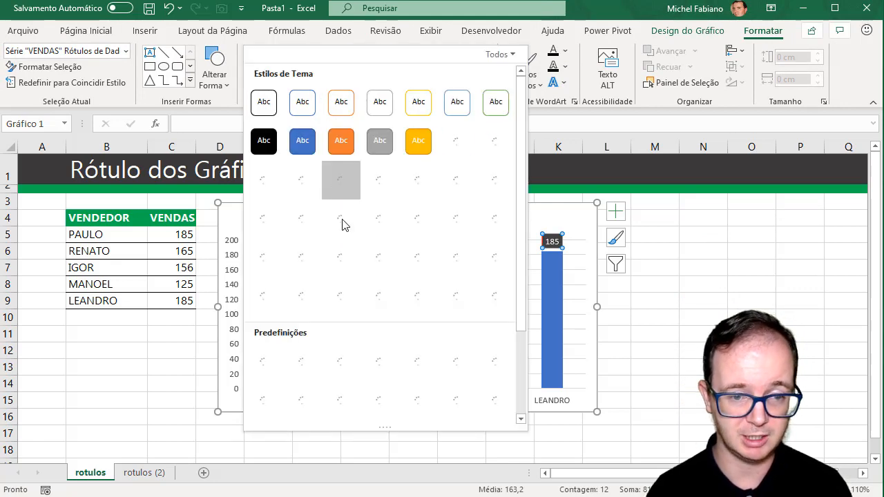
left_click(344, 257)
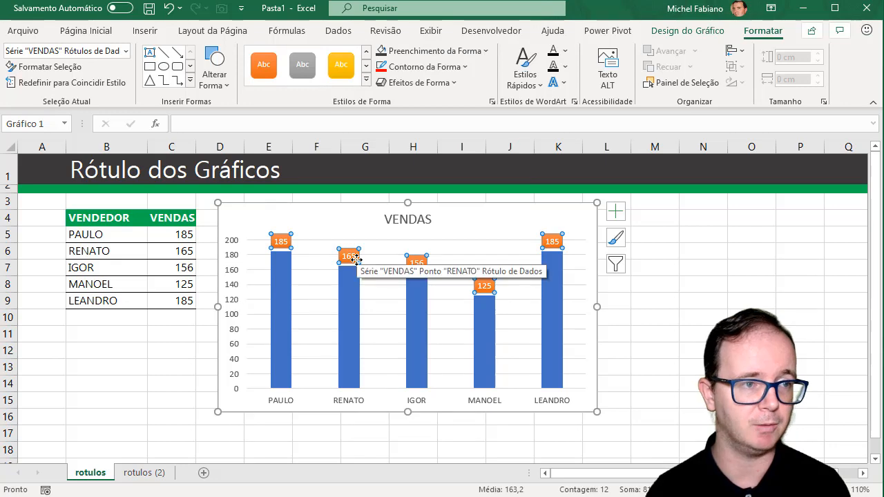
Step: Change the data labels to the flowchart document shape and apply the yellow theme shape style
left_click(220, 82)
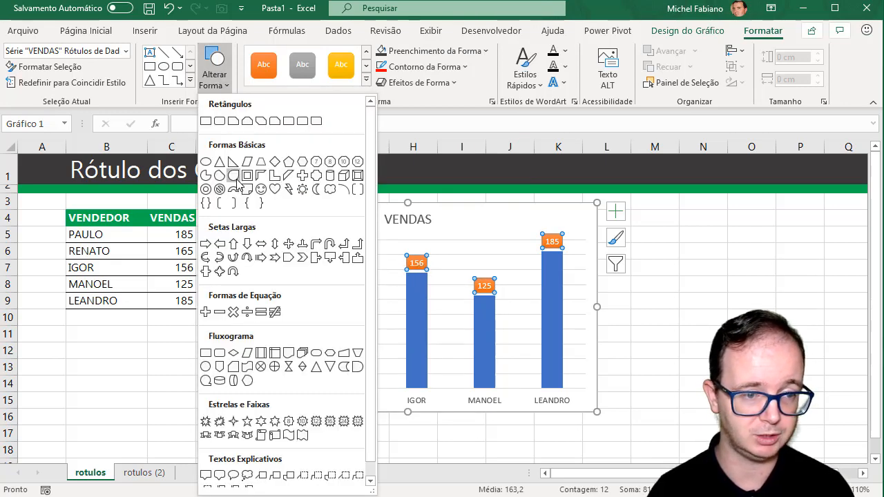
left_click(292, 355)
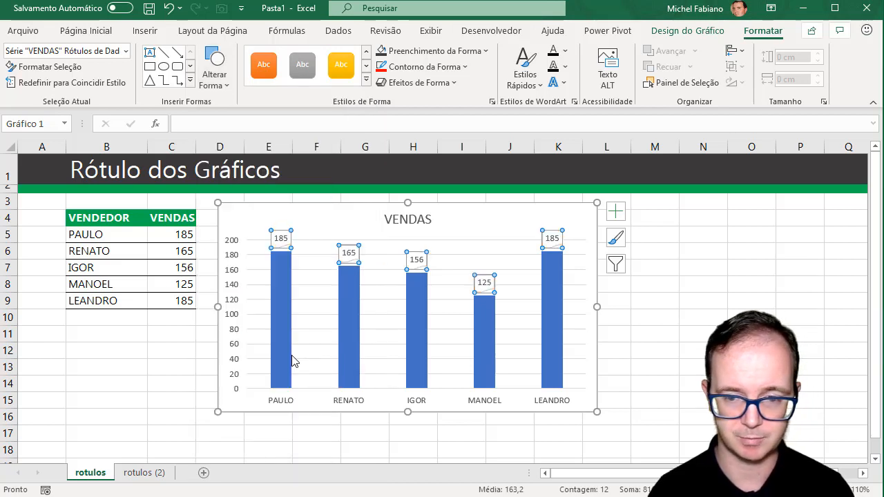
left_click(335, 69)
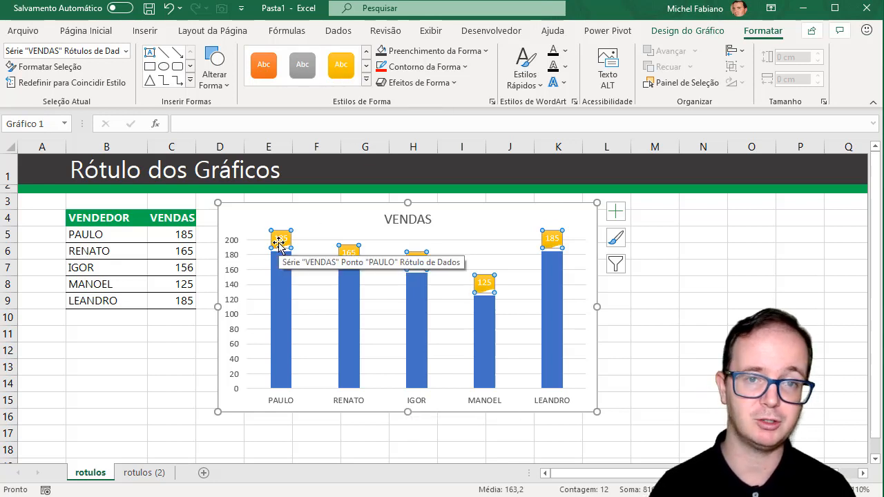
Step: Position the data labels at Base Interna and deselect the chart
left_click(616, 211)
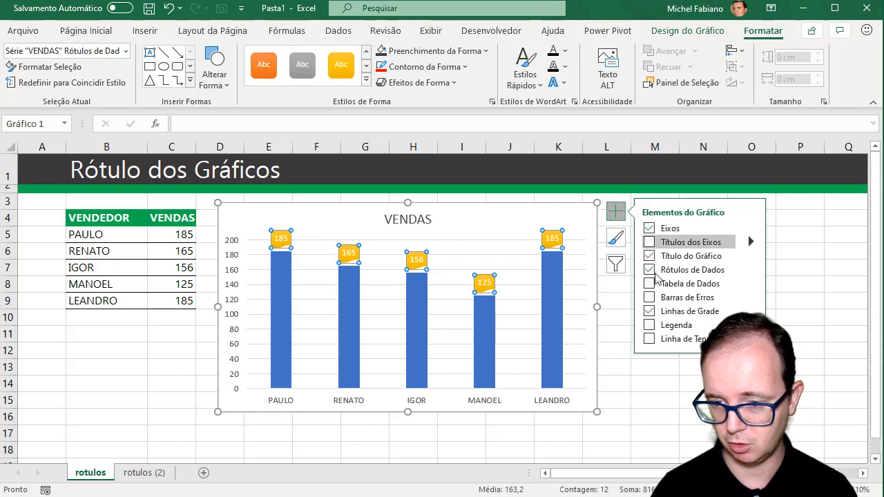
left_click(751, 271)
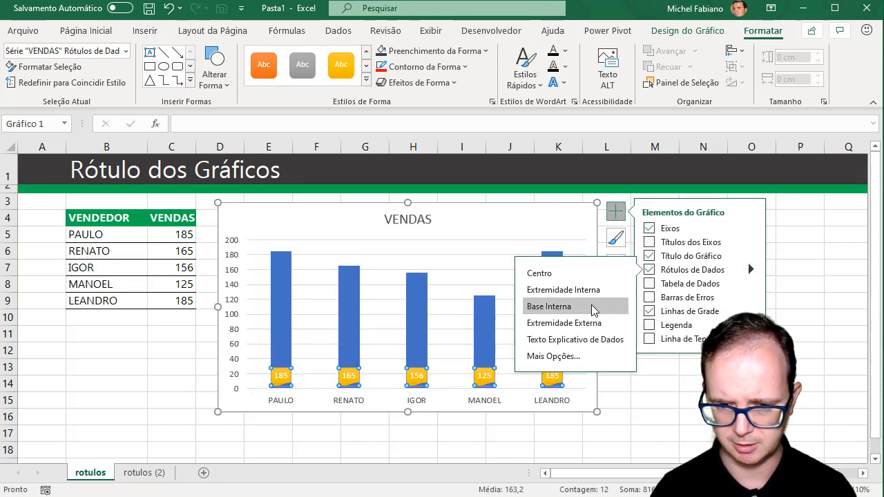
left_click(660, 407)
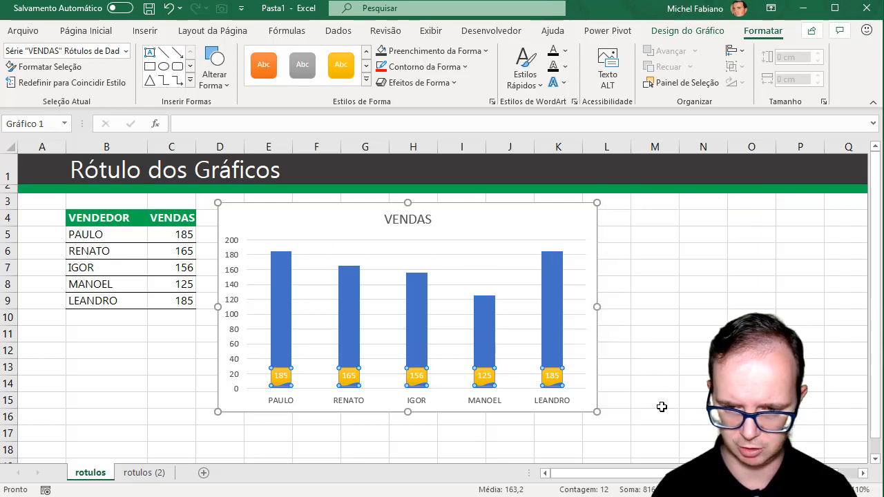
left_click(660, 404)
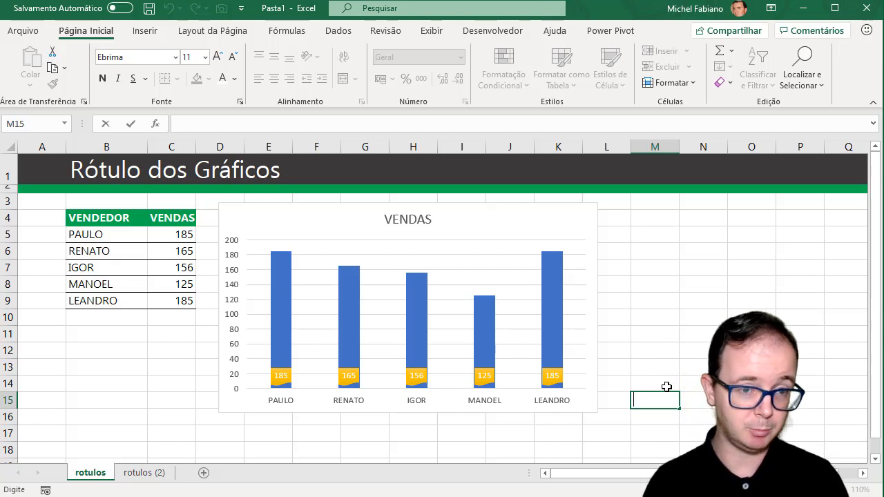
Step: Change the shape of the data labels, trying a right block arrow before choosing the up block arrow
left_click(548, 374)
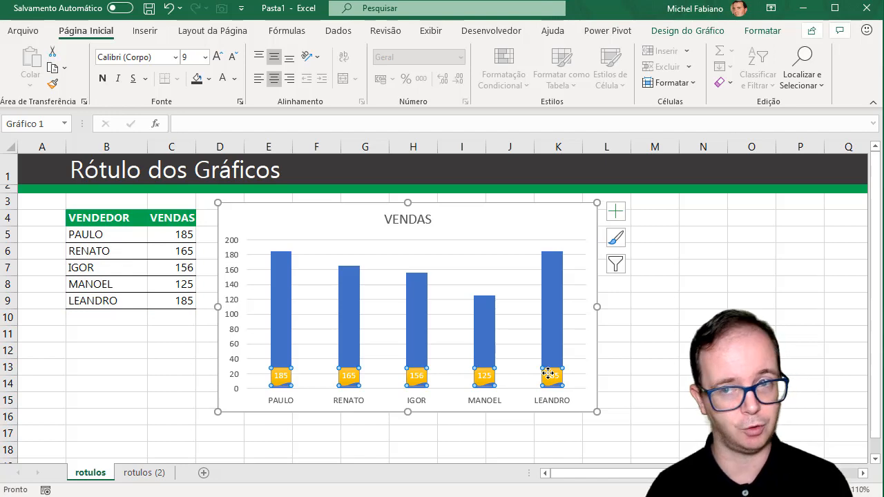
left_click(764, 31)
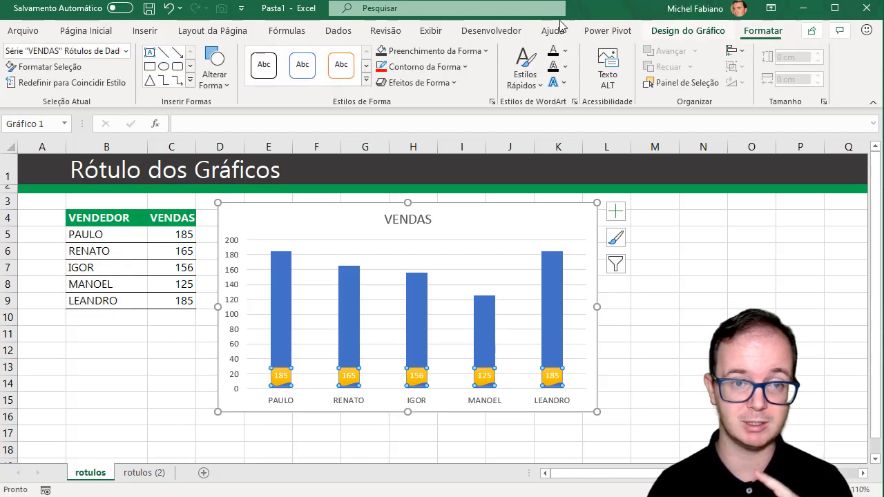
left_click(222, 83)
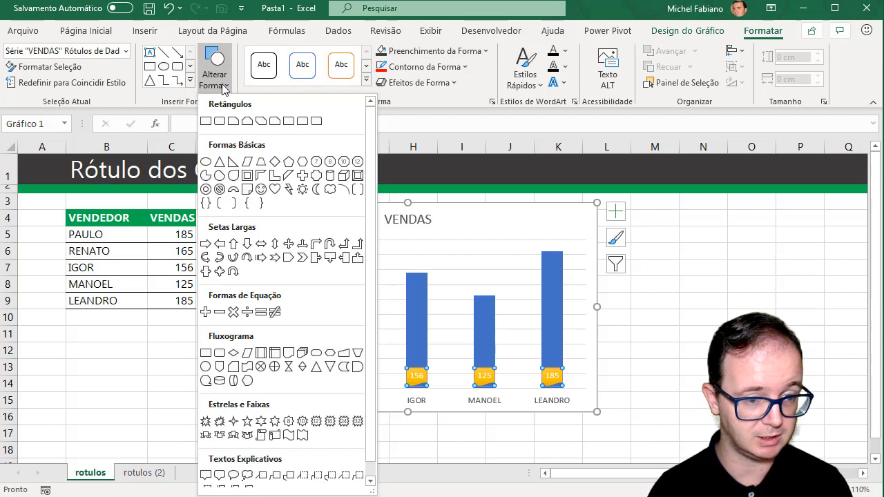
left_click(206, 244)
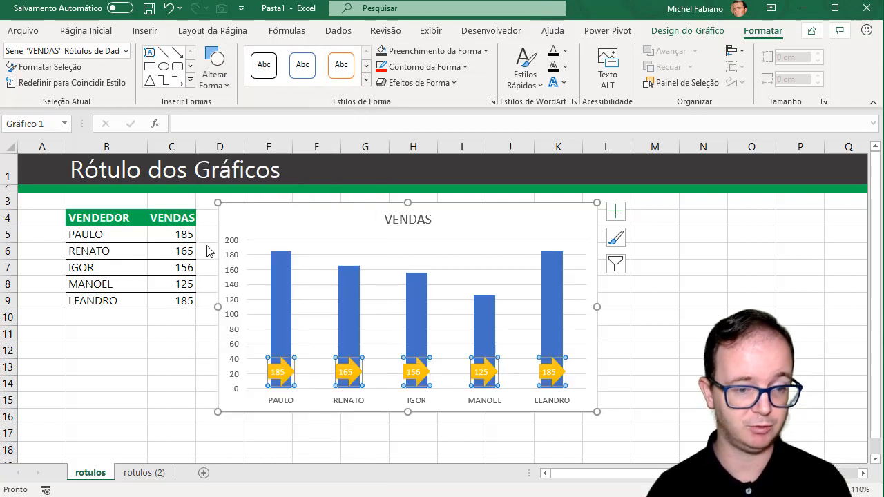
left_click(225, 82)
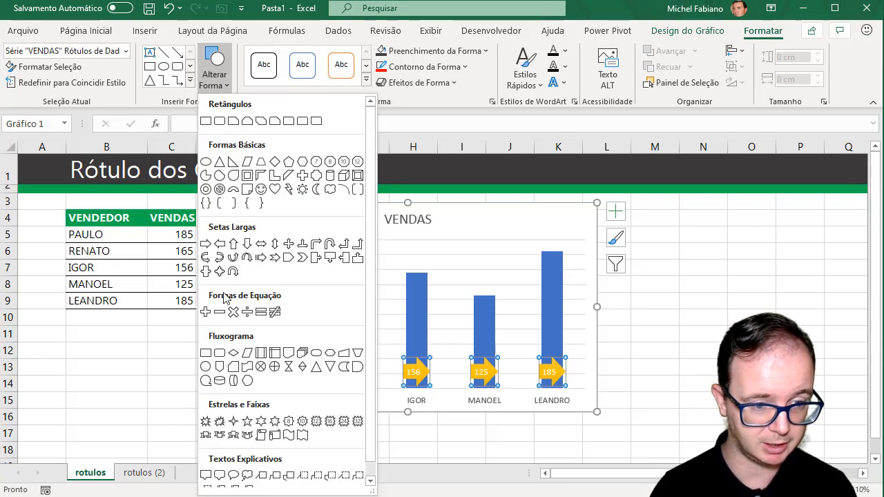
left_click(233, 257)
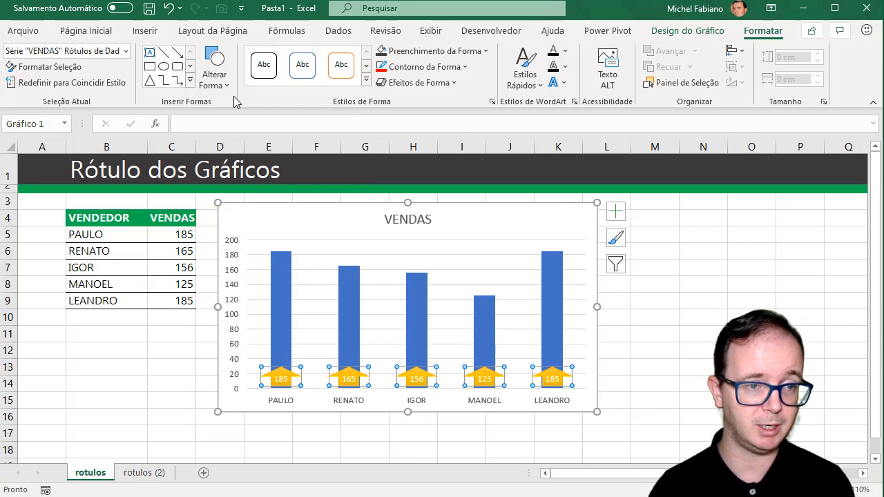
Step: Position the arrow-shaped data labels at Extremidade Externa and deselect the chart
left_click(615, 210)
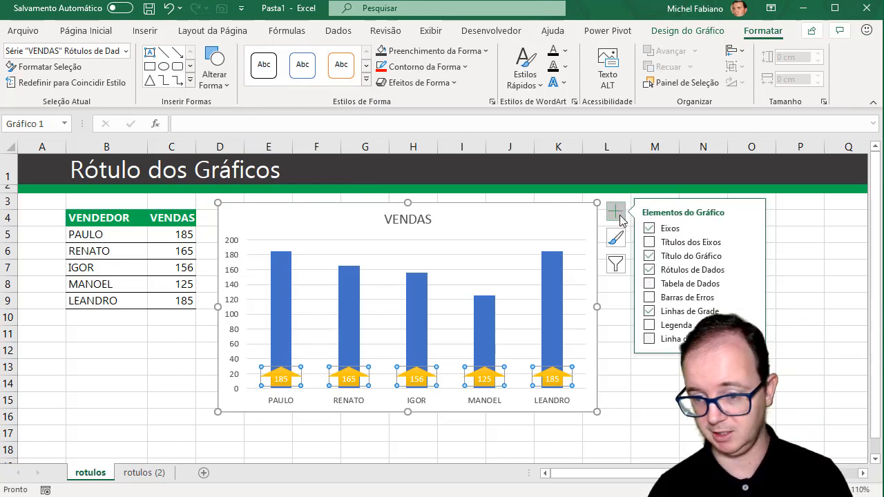
left_click(756, 273)
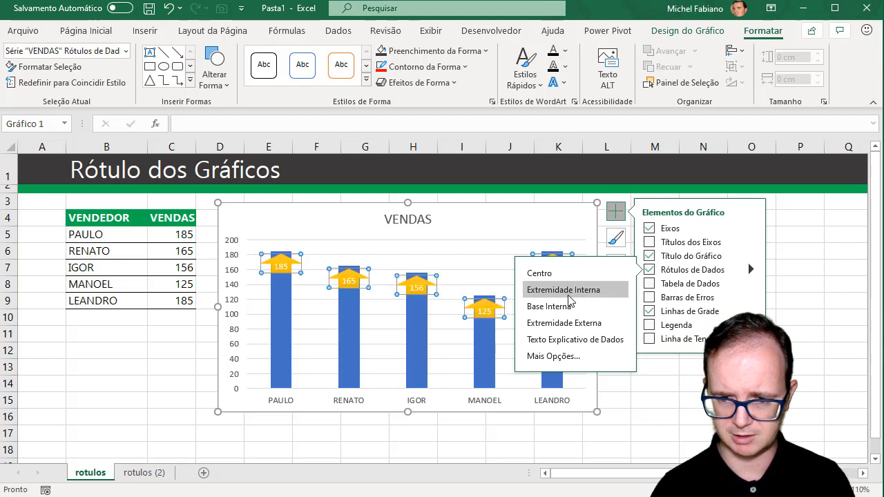
left_click(571, 325)
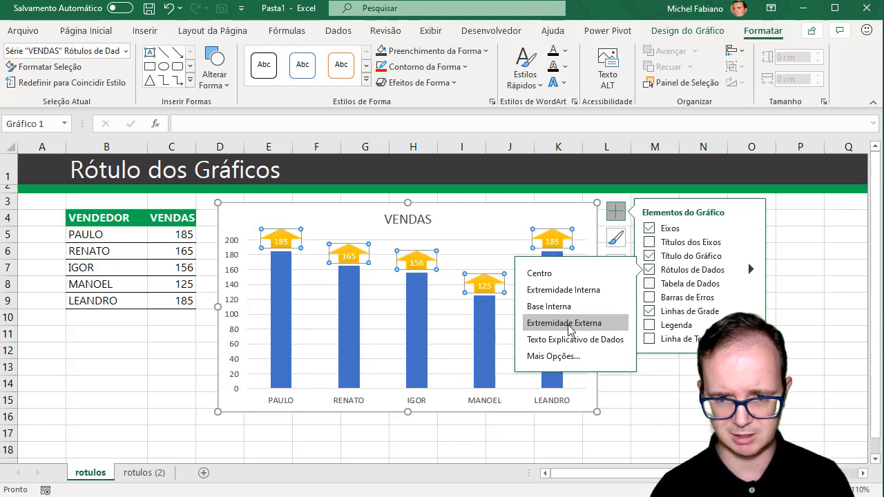
left_click(653, 400)
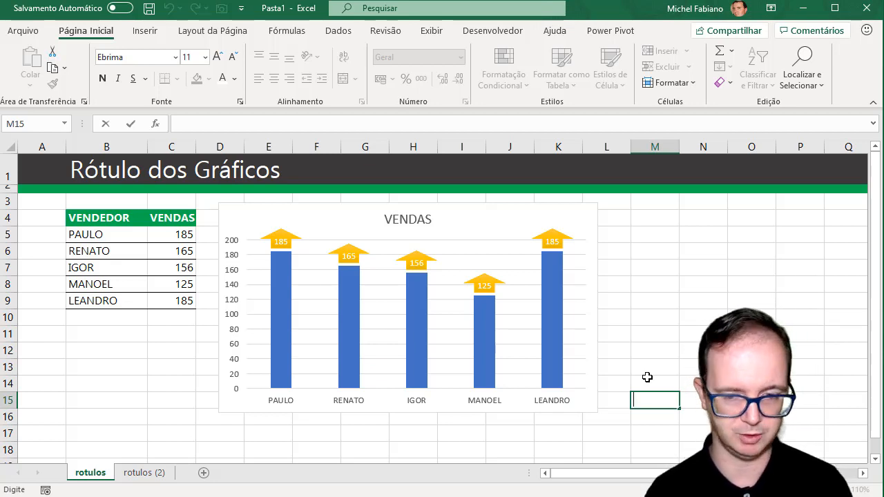
Step: Delete the major horizontal gridlines from the VENDAS chart
left_click(562, 238)
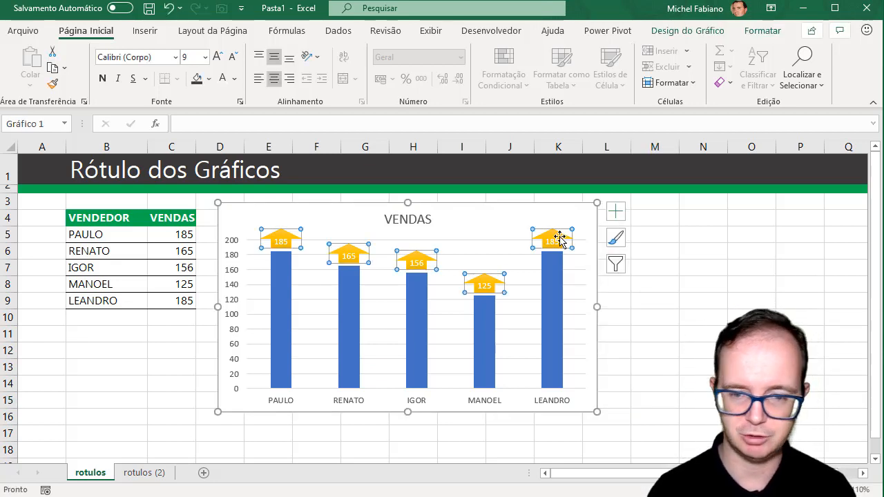
left_click(518, 315)
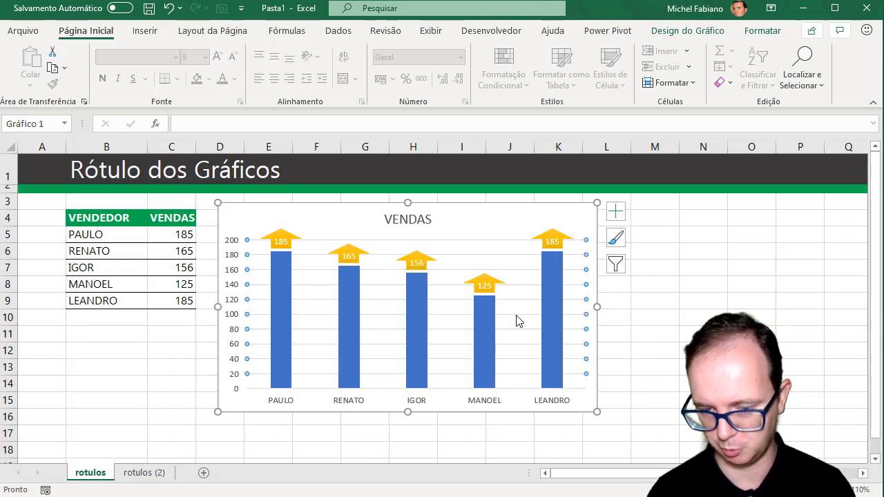
key("Delete")
Step: Change the shape of the VENDAS data labels to a plain rectangle
left_click(417, 257)
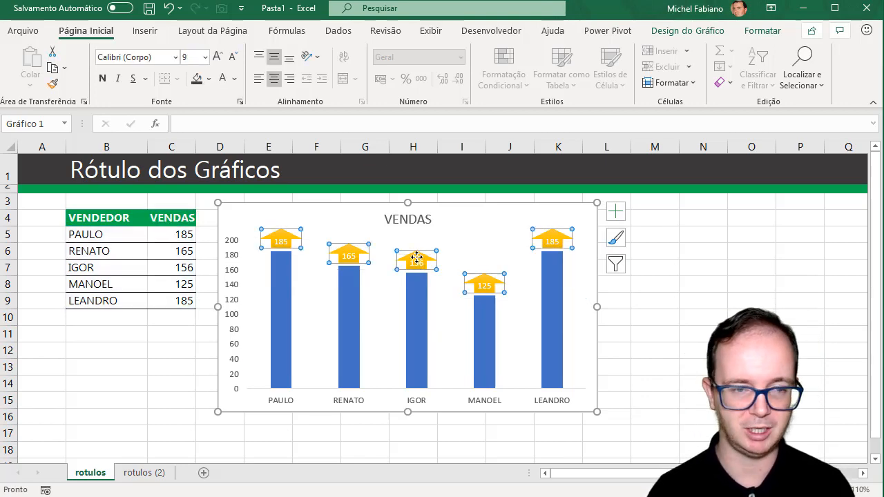
left_click(763, 30)
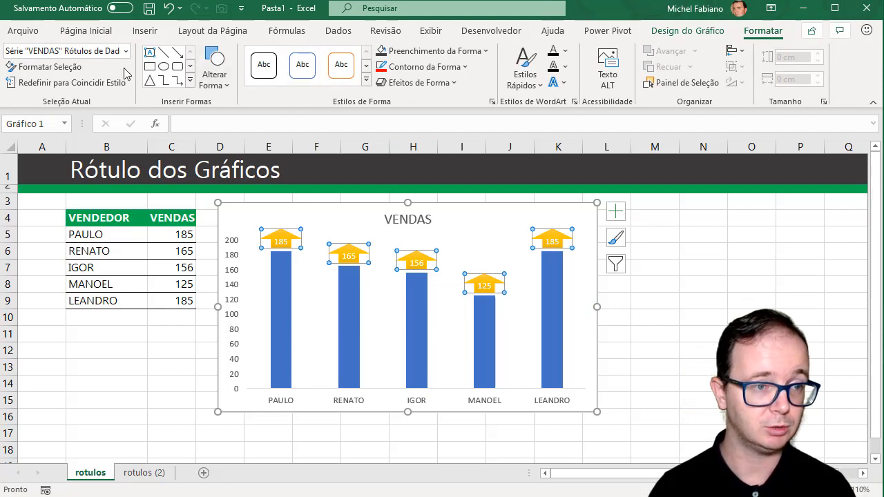
left_click(150, 67)
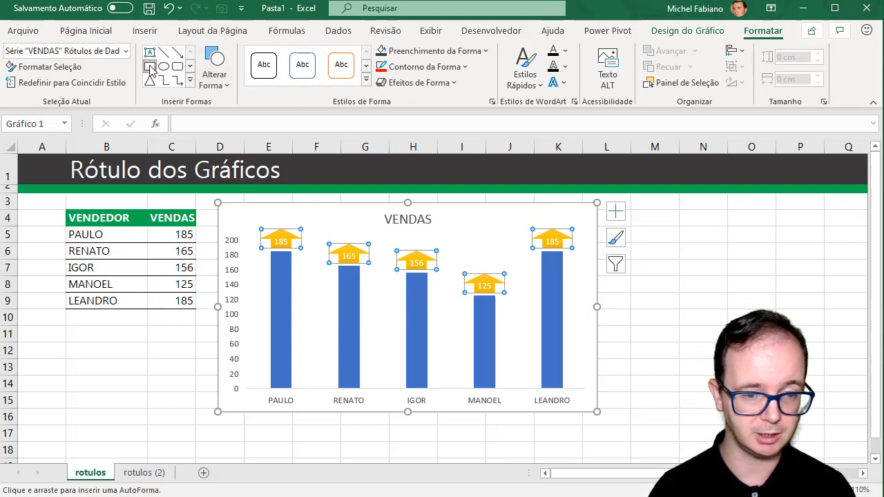
left_click(227, 85)
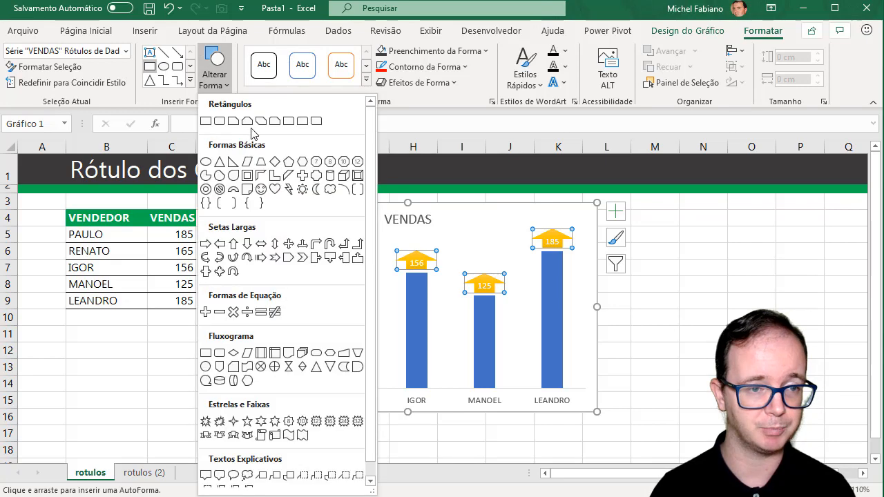
left_click(205, 121)
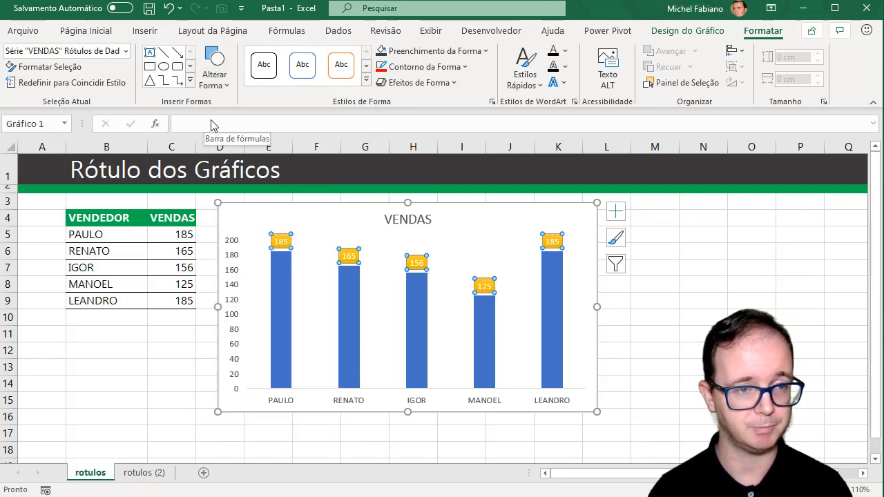
Step: Fill the rectangular data labels with dark grey and remove their outline
left_click(384, 55)
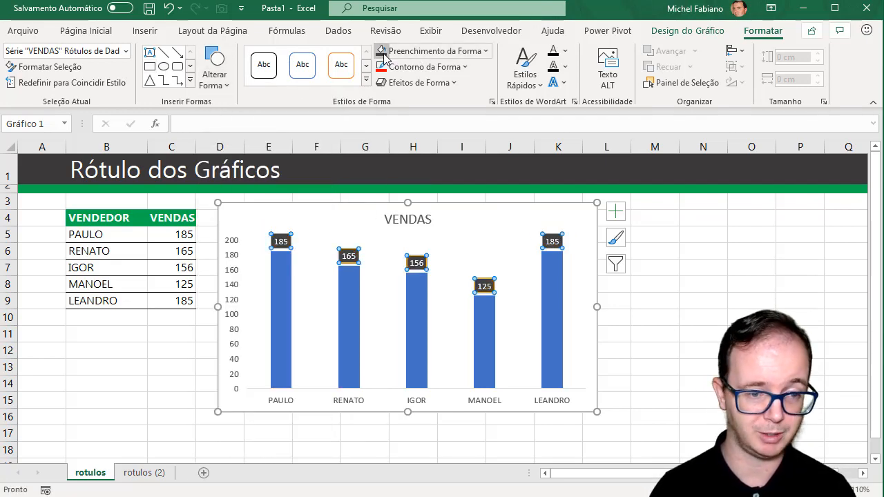
left_click(418, 67)
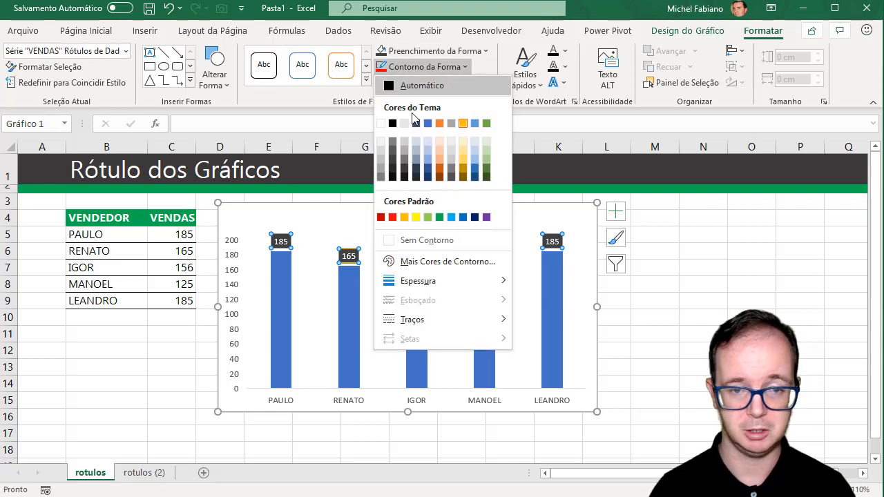
left_click(417, 240)
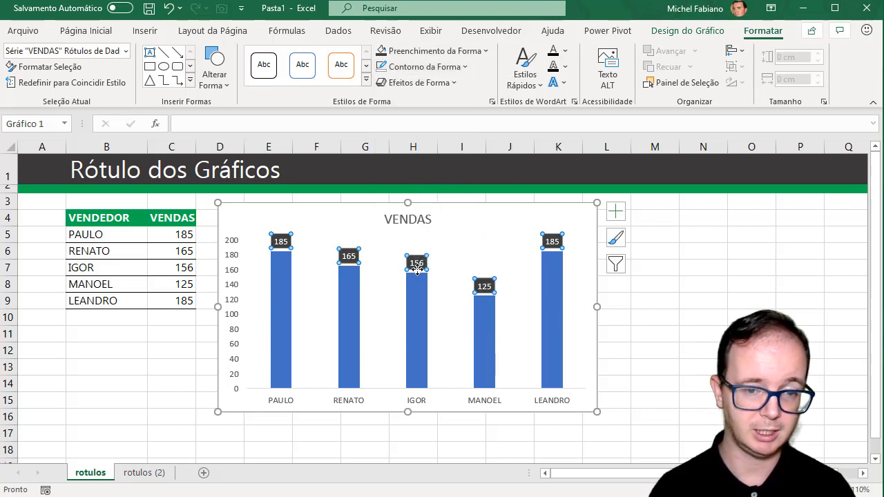
Step: Review the available data label positions, such as Extremidade Externa, and deselect the chart
left_click(613, 218)
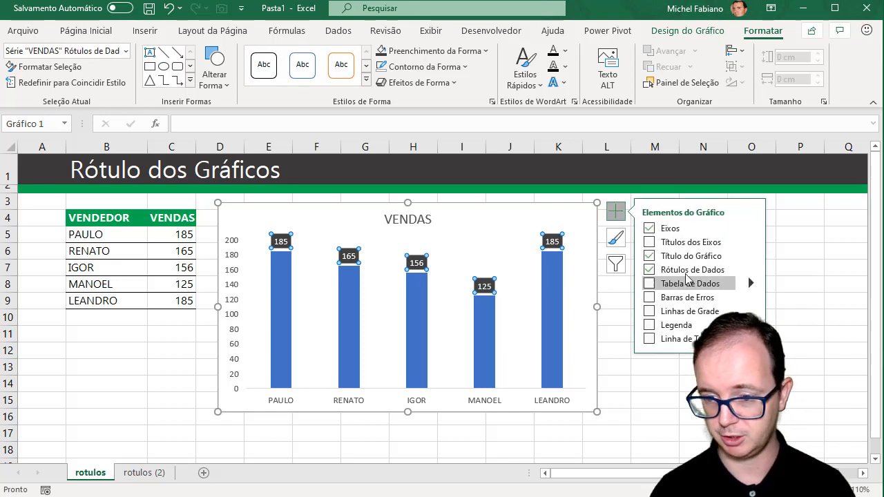
left_click(752, 271)
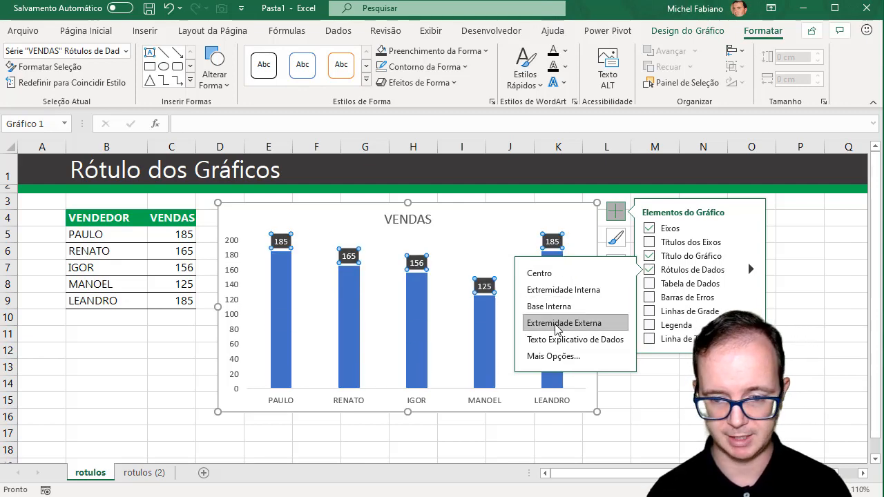
left_click(690, 412)
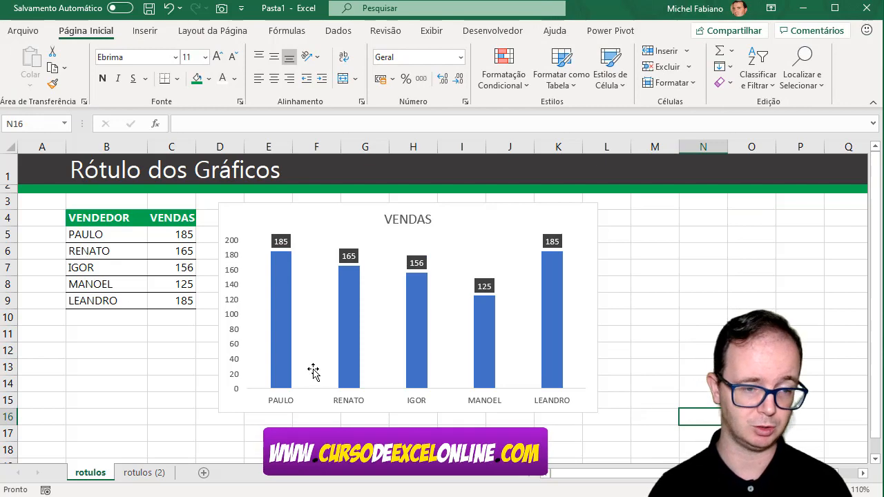
Step: Delete the chart's vertical value axis and set the VENDAS columns' gap width to 30%, trying 0% first
left_click(240, 276)
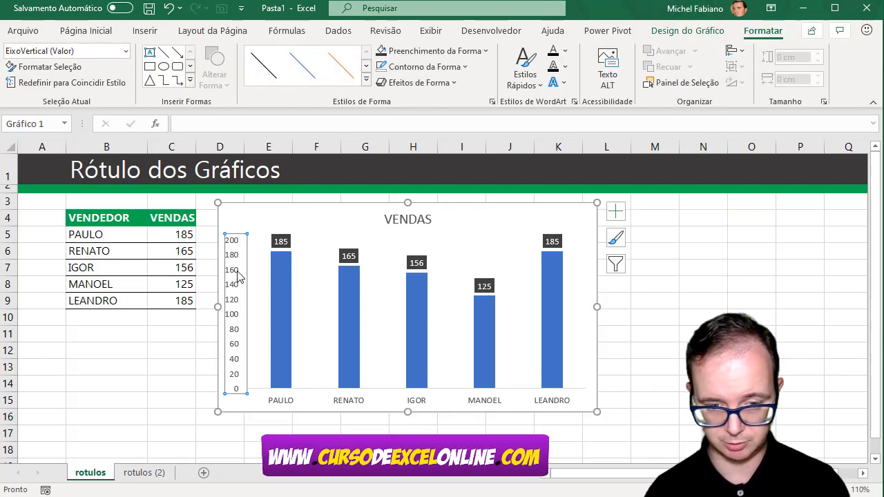
key("Delete")
left_click(270, 299)
right_click(269, 299)
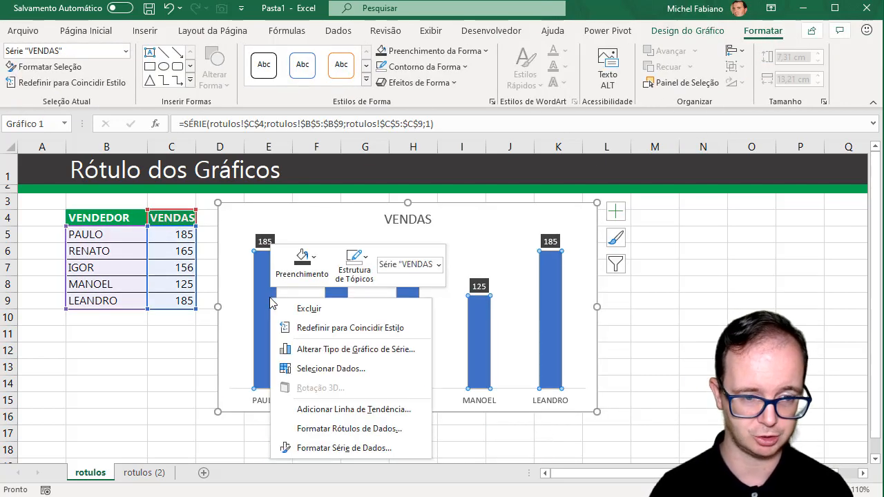
left_click(337, 452)
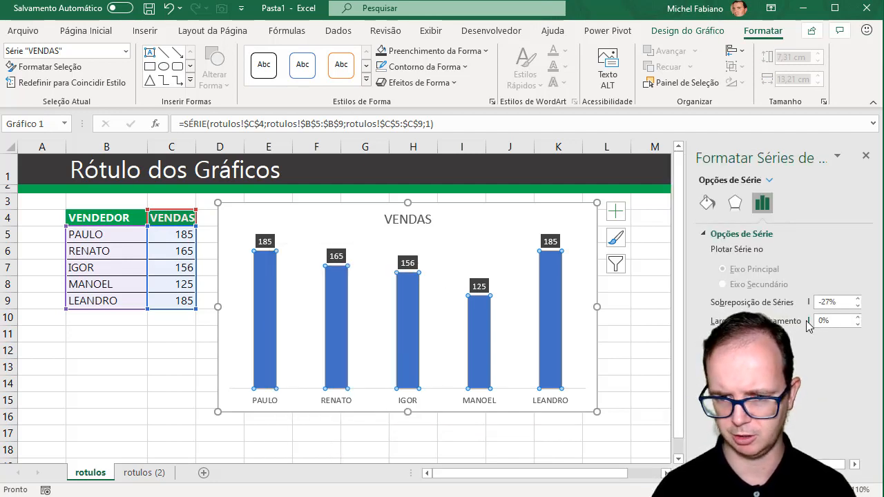
key("Return")
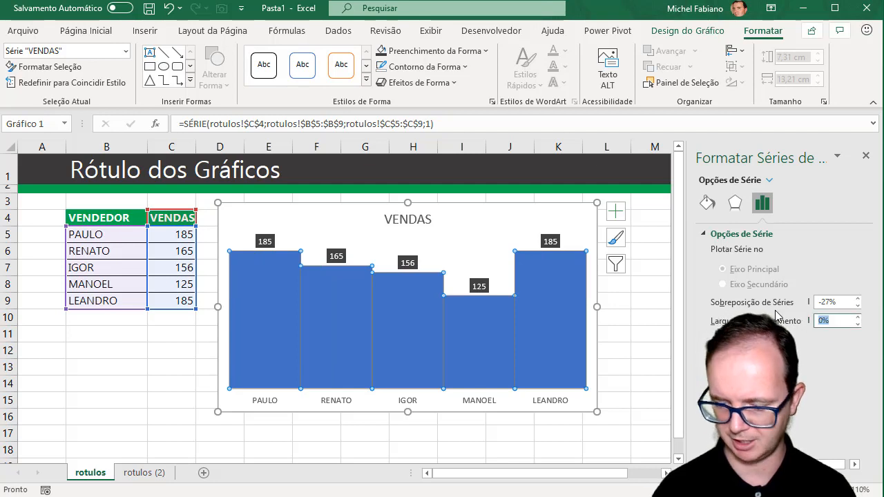
type("30")
key("Return")
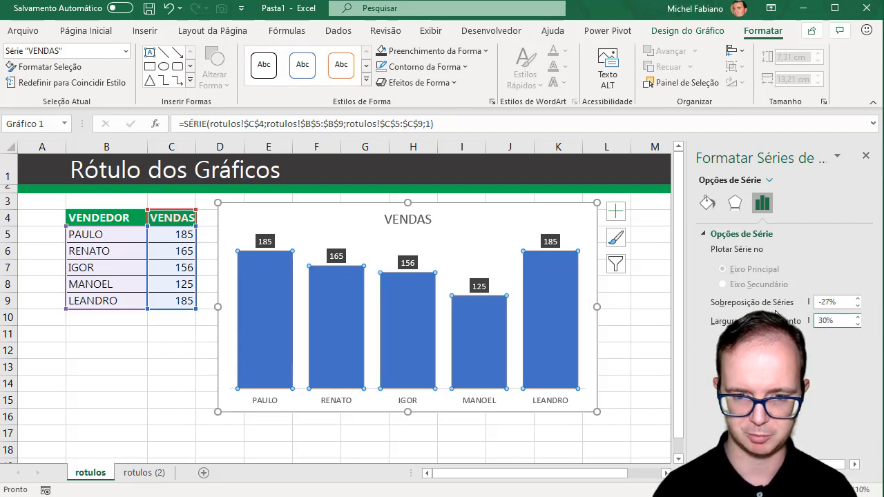
left_click(616, 296)
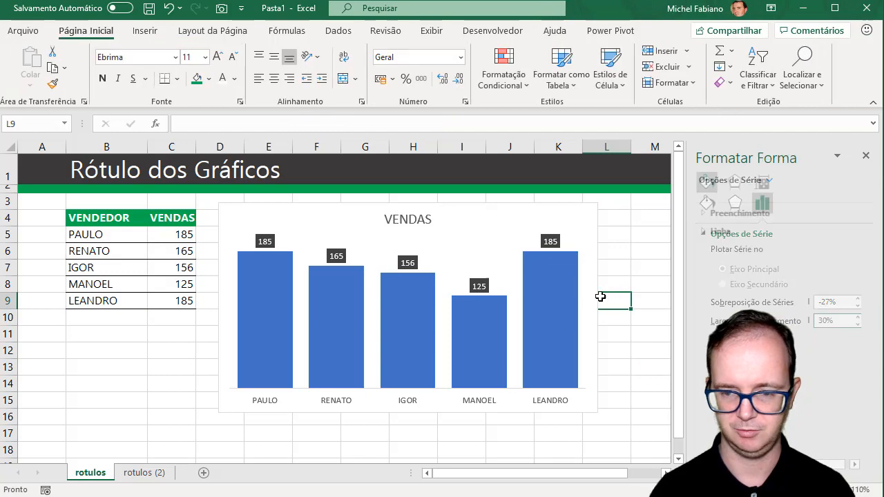
Step: Narrow the VENDAS chart to about 11.23 cm wide by moving its right edge inward, and deselect it
left_click(599, 309)
left_click_drag(597, 308, 541, 314)
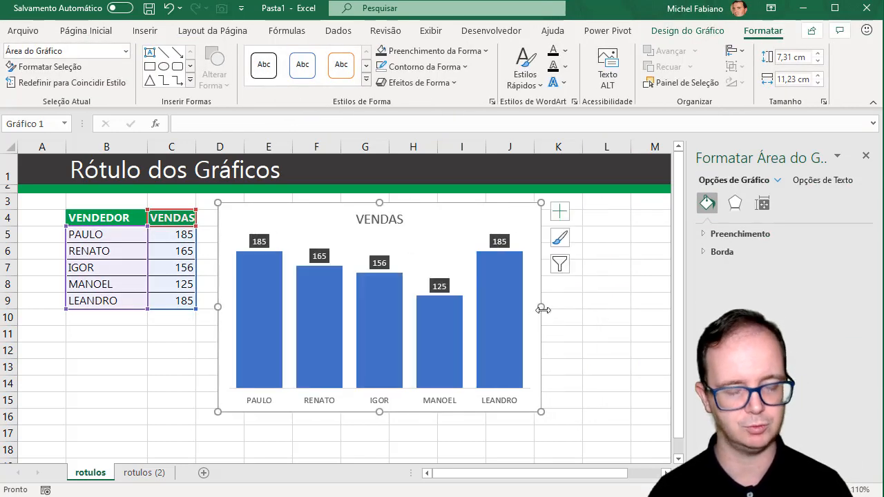
left_click(590, 306)
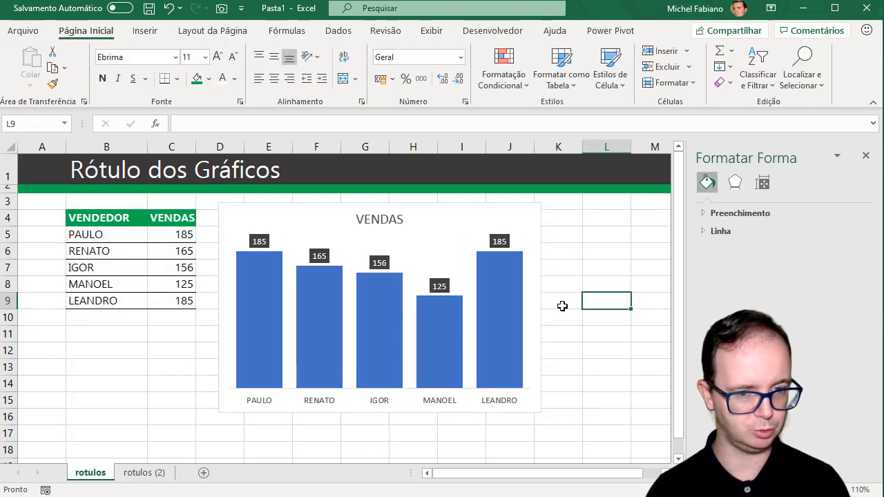
Step: On sheet rotulos (2), format the header cells B4:D4 with green fill, white bold text and centre alignment
left_click(139, 474)
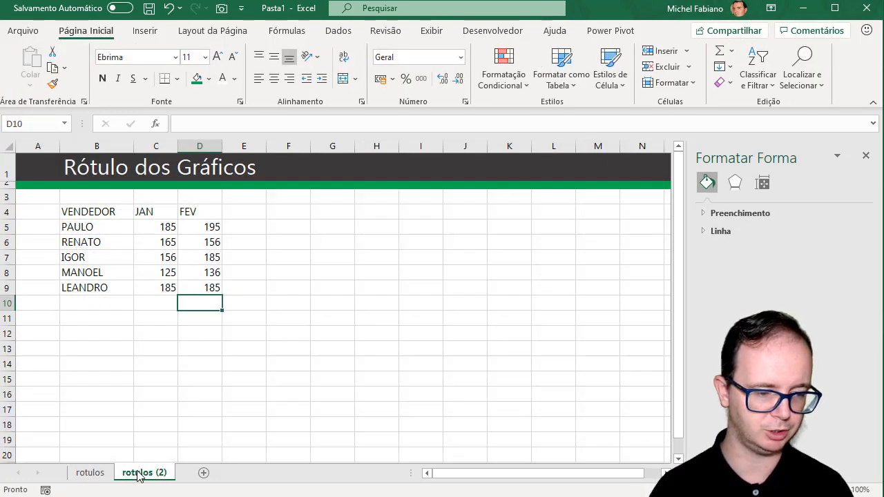
left_click_drag(83, 211, 207, 216)
left_click(197, 78)
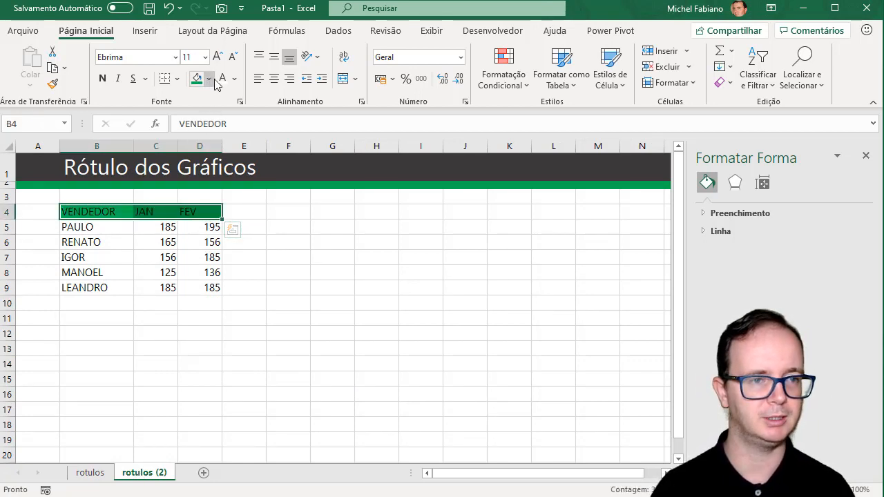
left_click(222, 78)
left_click(102, 78)
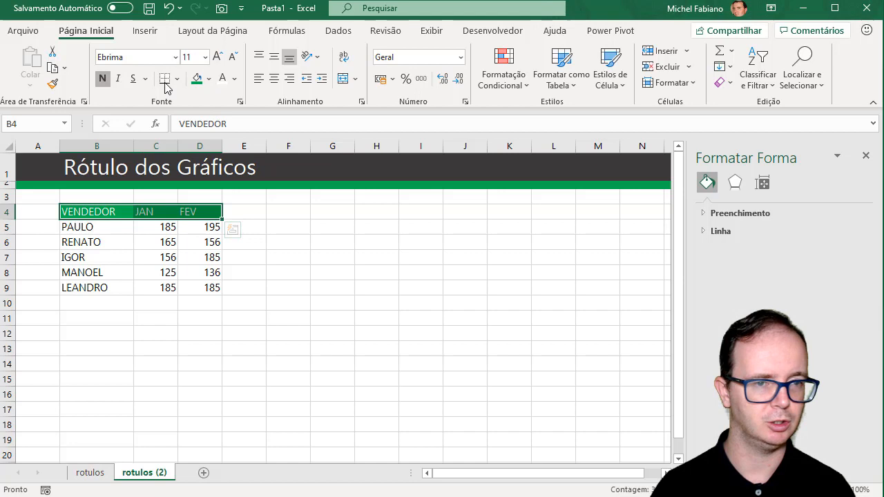
left_click(274, 78)
Step: Apply all borders (Todas as Bordas) to the table in B4:D9 and deselect it
left_click_drag(96, 226, 211, 288)
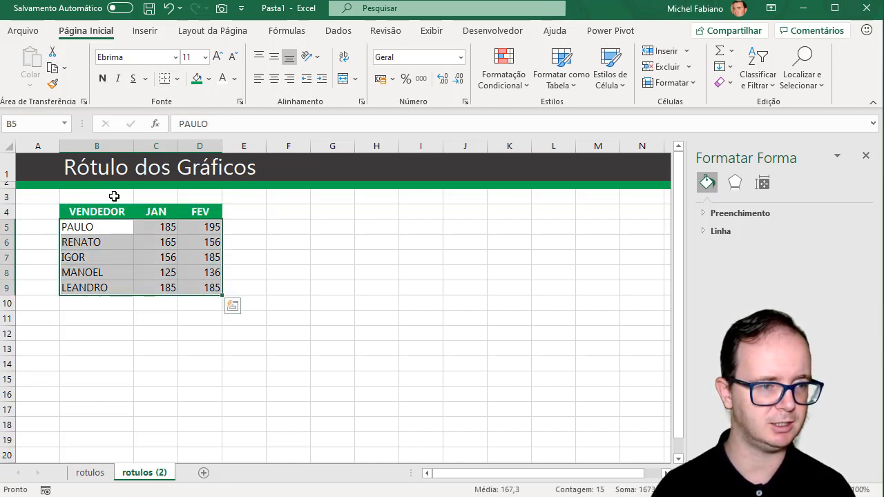
left_click_drag(107, 211, 199, 291)
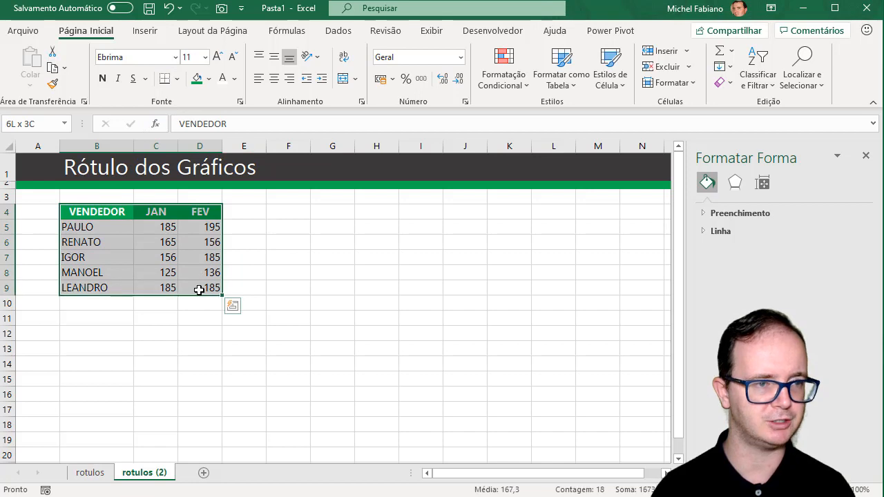
left_click(177, 78)
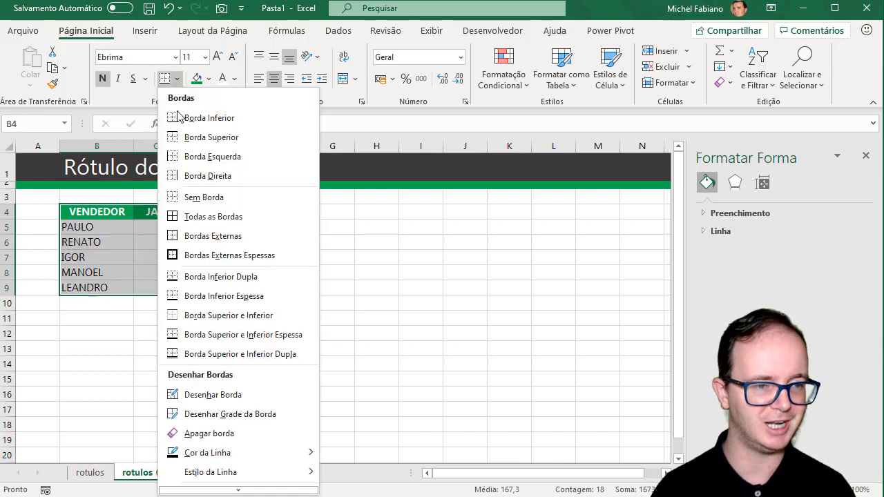
left_click(204, 216)
left_click(345, 276)
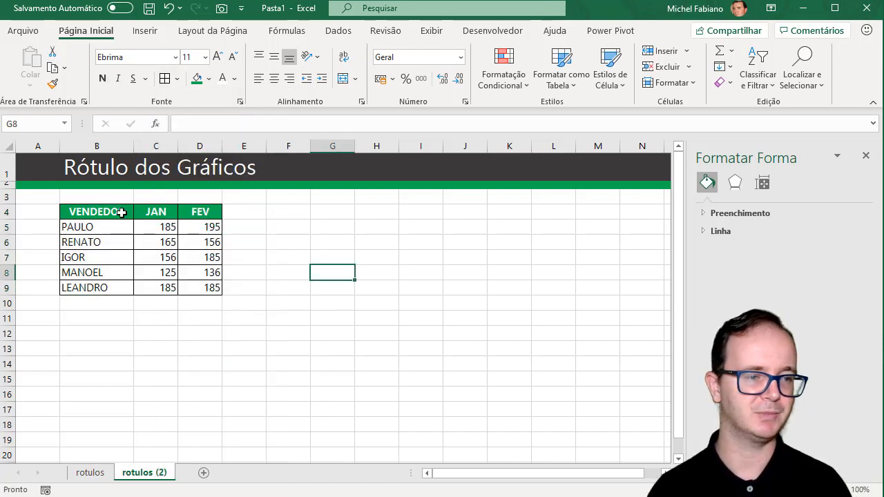
Step: Insert a clustered 2D bar chart from the seller table in B4:D9
left_click_drag(122, 212, 189, 287)
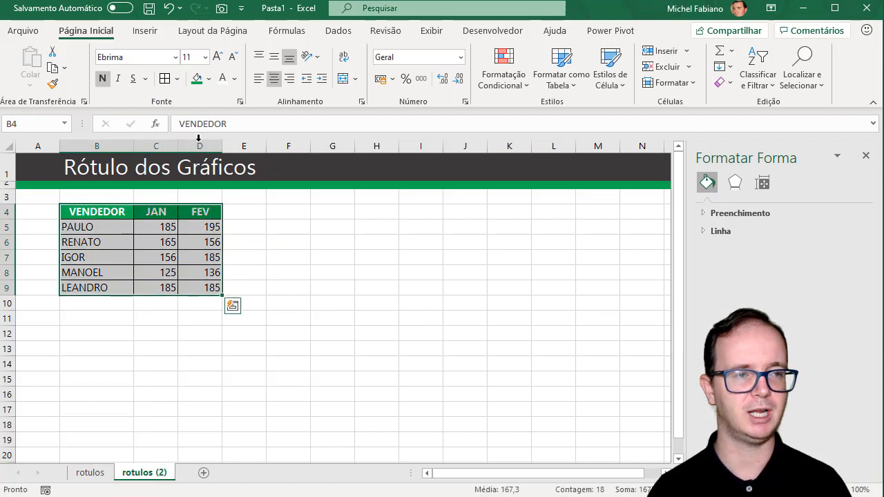
left_click(145, 32)
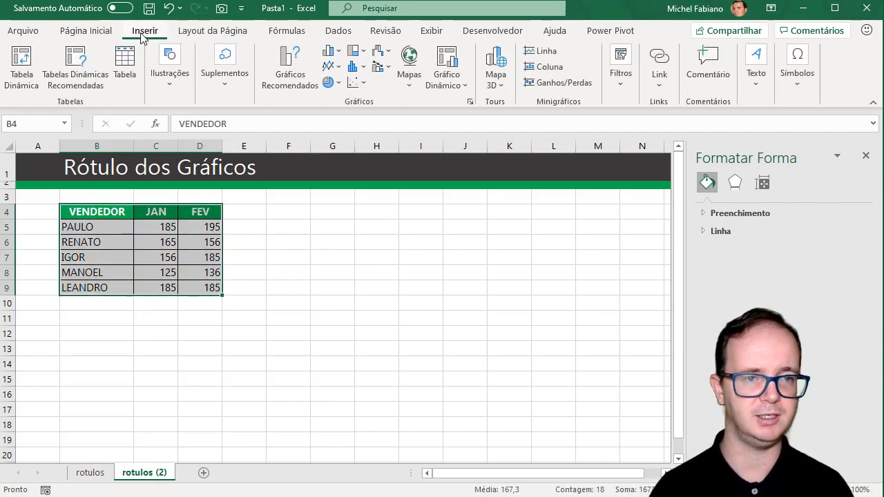
left_click(341, 55)
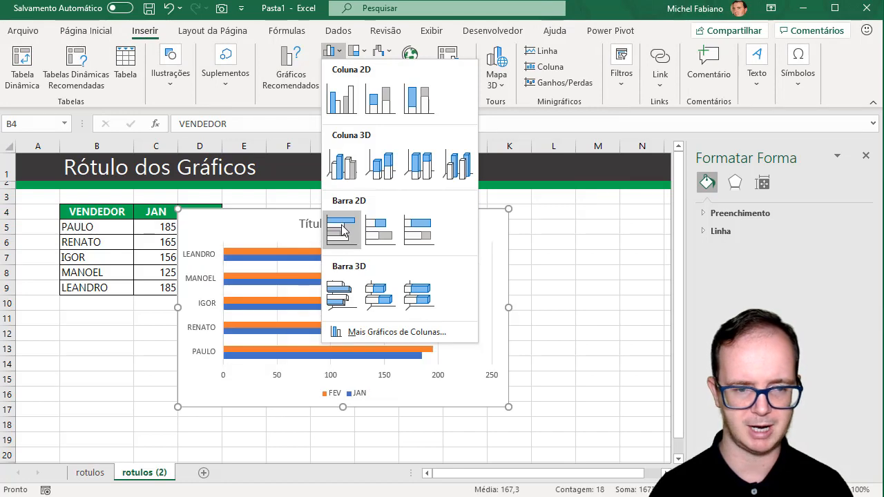
left_click(344, 228)
Step: Place the bar chart to the right of the table and move its legend to the chart's upper-right corner
left_click_drag(399, 212, 463, 201)
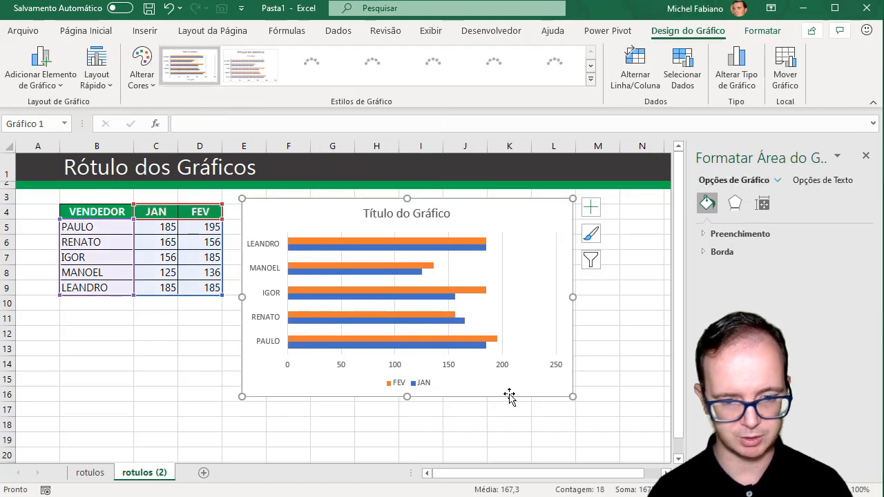
left_click(427, 388)
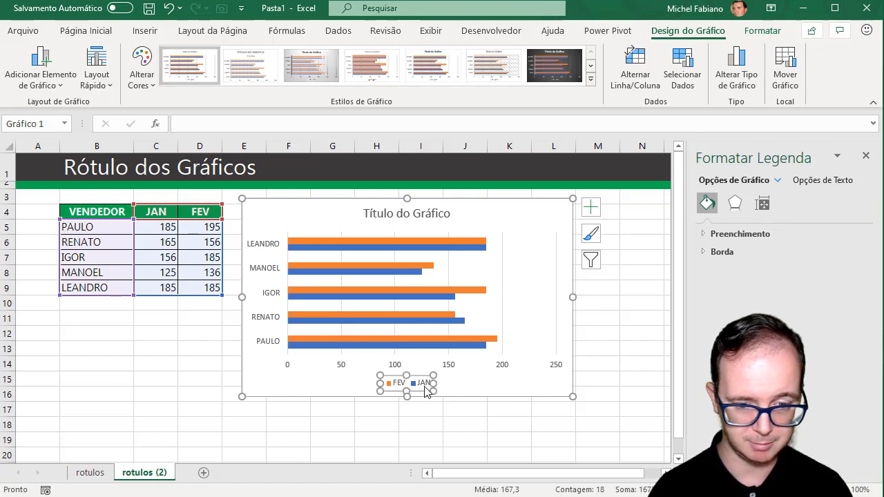
left_click_drag(423, 392, 552, 222)
Step: Add data labels to the FEV series of the bar chart
left_click(467, 243)
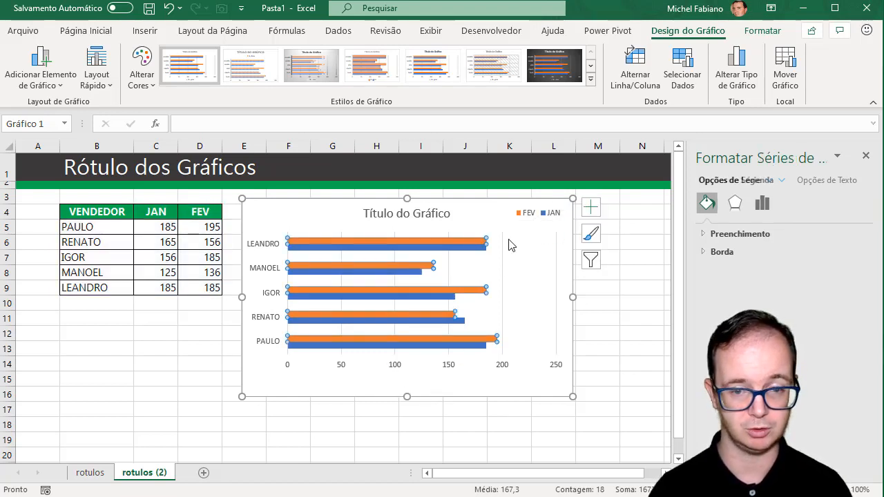
left_click(591, 207)
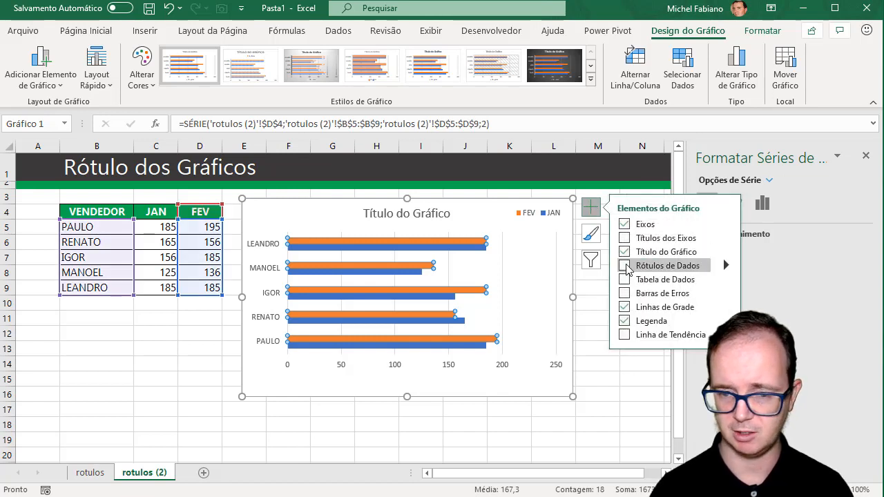
left_click(625, 266)
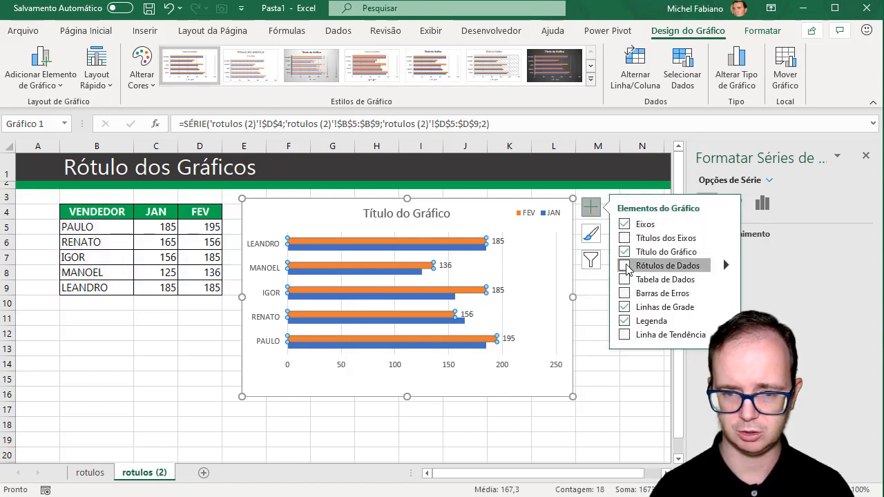
Step: Add data labels to the JAN series of the bar chart, position them at Extremidade Interna, and deselect the chart
left_click(469, 250)
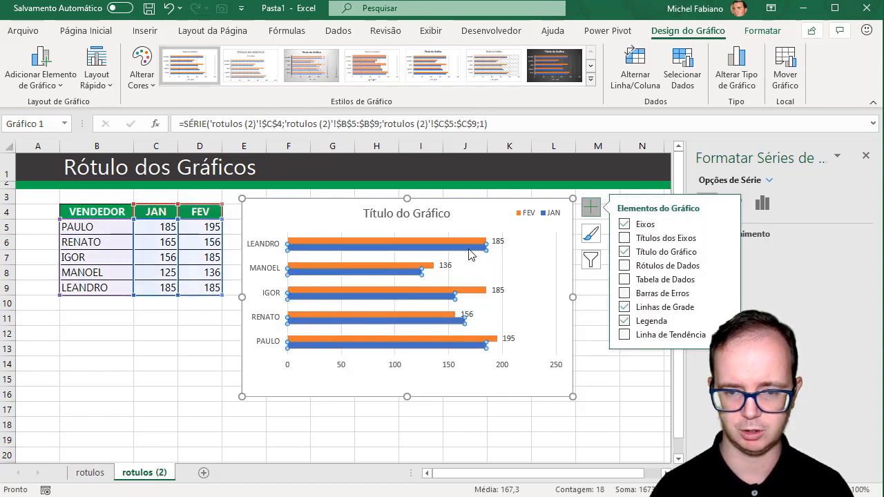
left_click(687, 268)
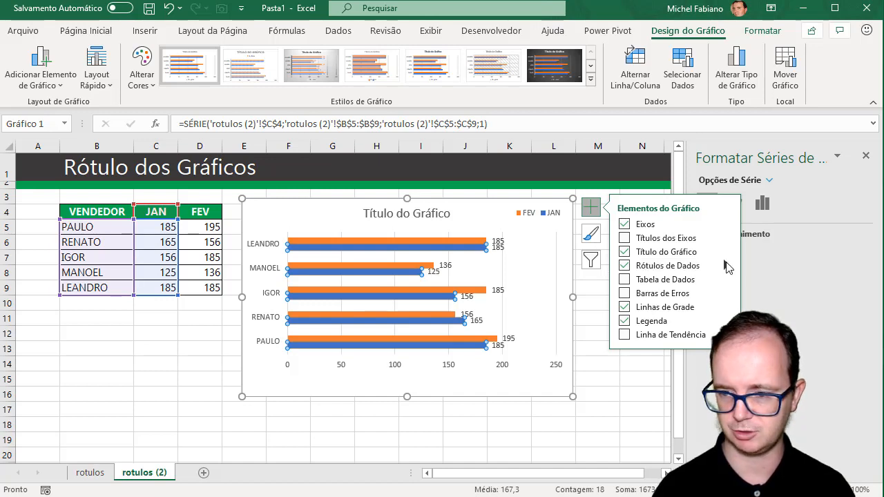
left_click(727, 265)
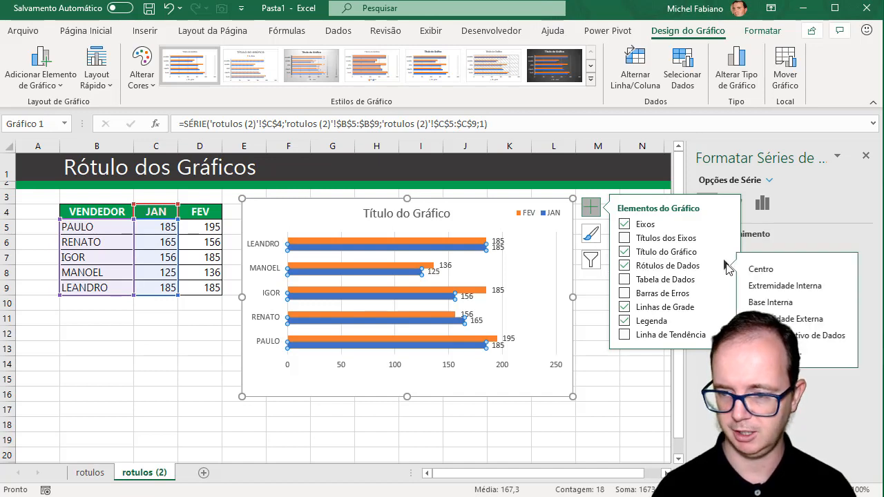
left_click(758, 289)
left_click(463, 409)
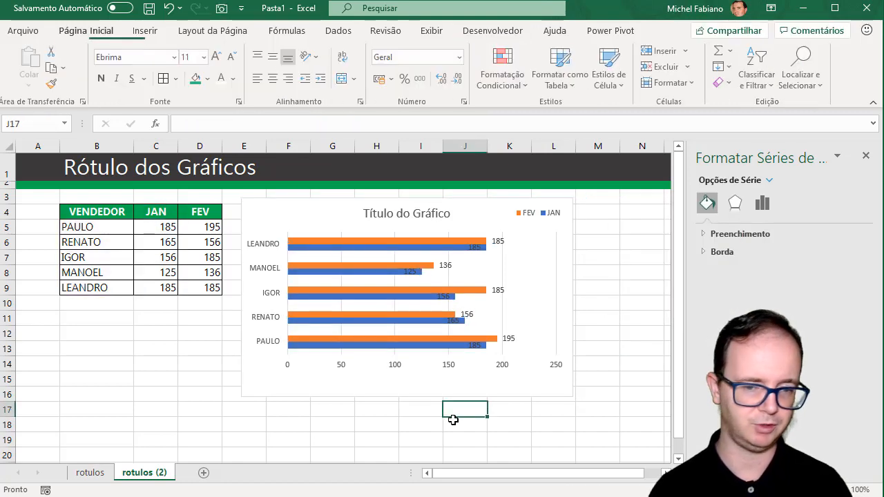
Step: Give the FEV series' data labels a dark grey fill and white text
left_click(500, 245)
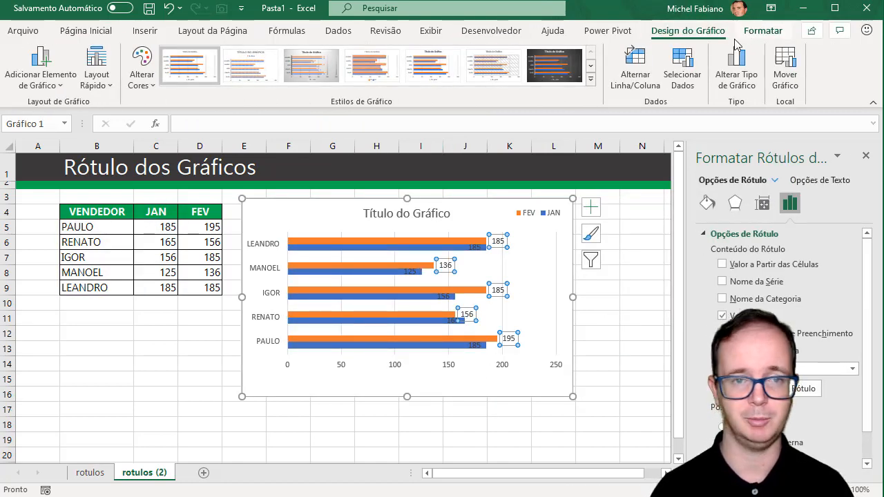
left_click(763, 31)
left_click(381, 50)
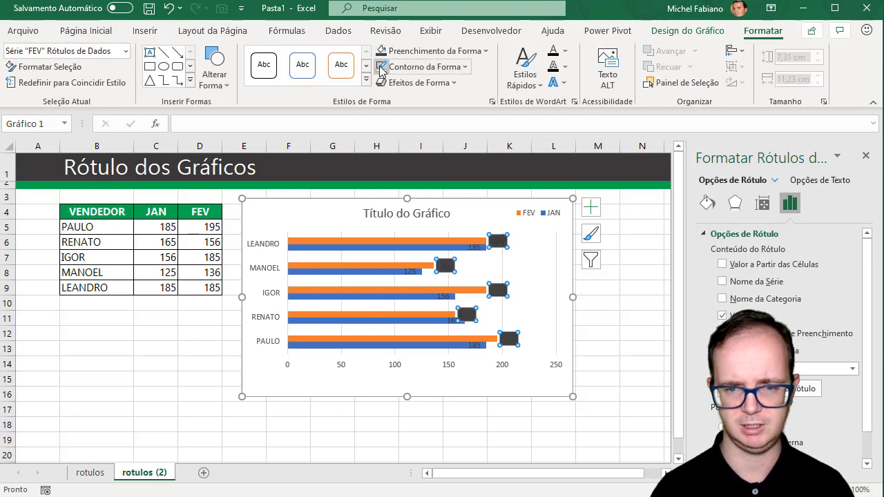
left_click(85, 31)
left_click(223, 80)
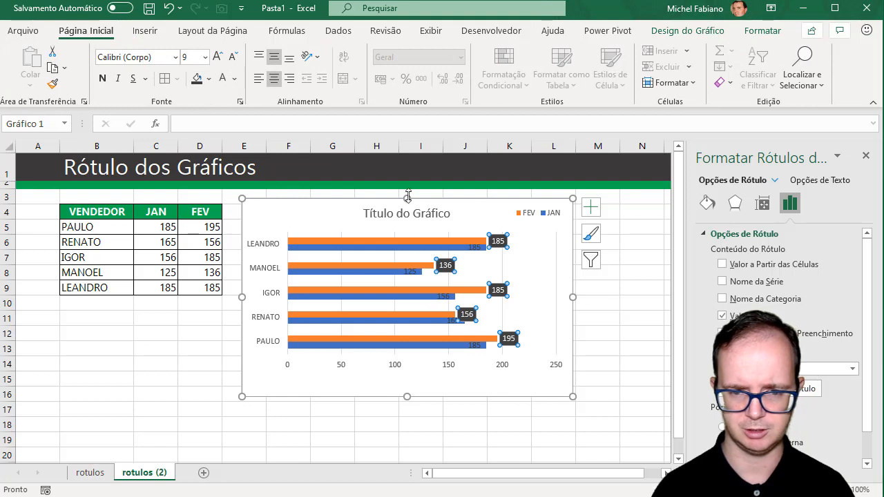
Step: Give the JAN series' data labels the same dark grey fill and white text, and deselect the chart
left_click(476, 249)
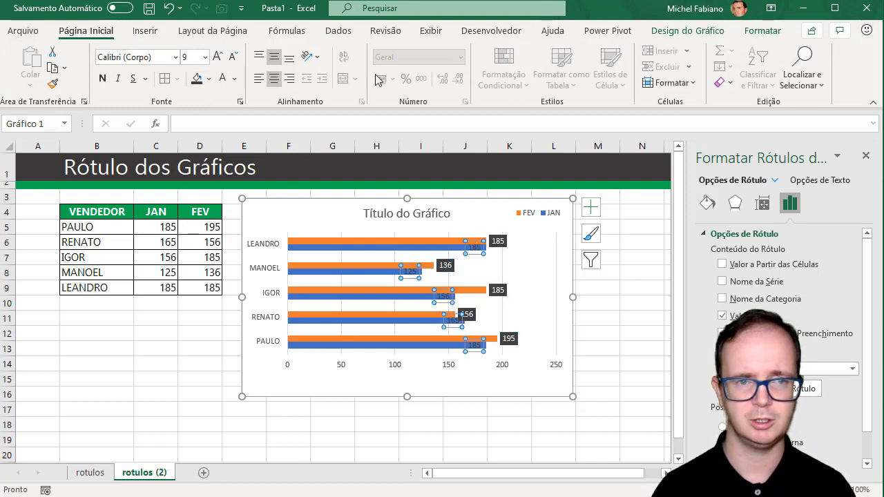
left_click(197, 78)
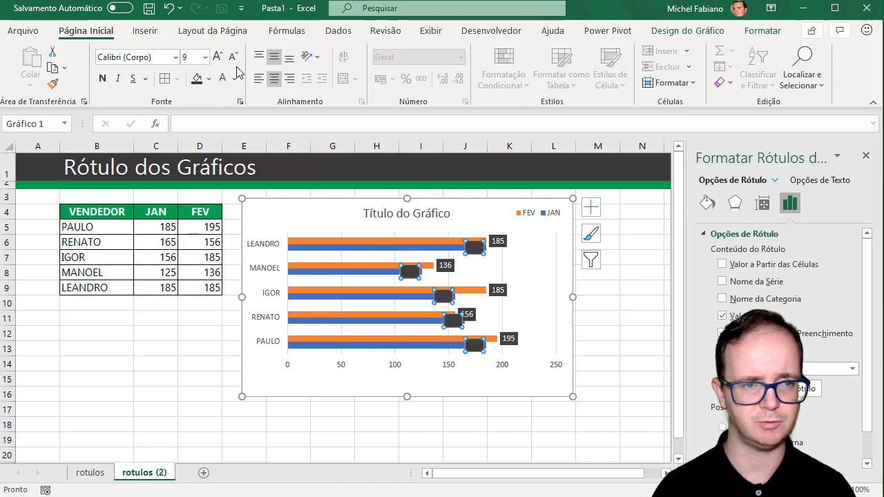
left_click(223, 80)
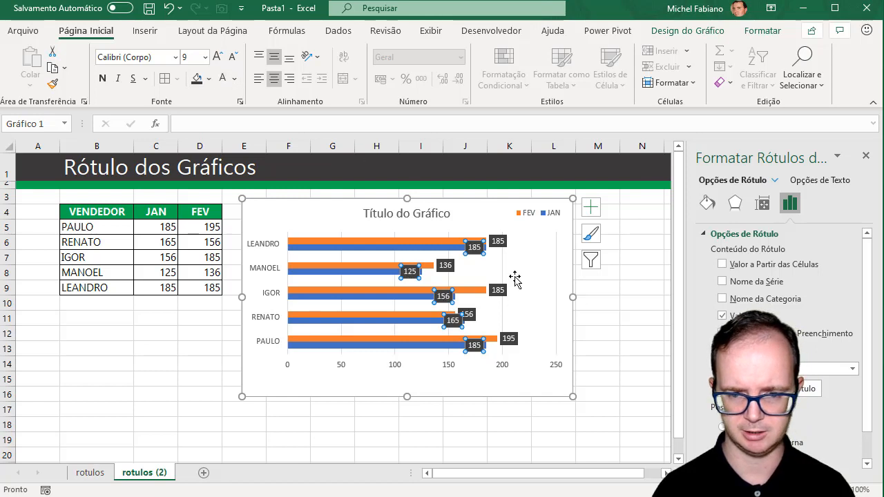
left_click(588, 317)
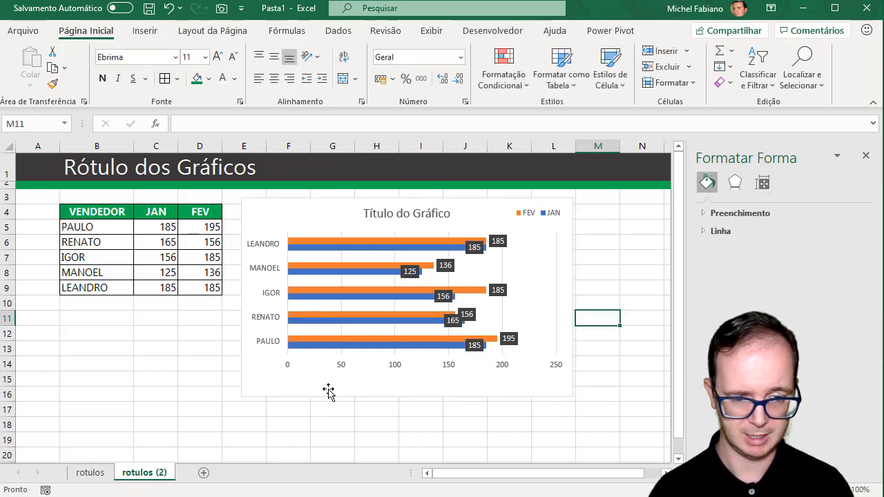
Step: Extend the bar chart's height down to about row 19 and delete its horizontal value axis
left_click(399, 394)
left_click_drag(407, 399, 403, 449)
left_click(396, 419)
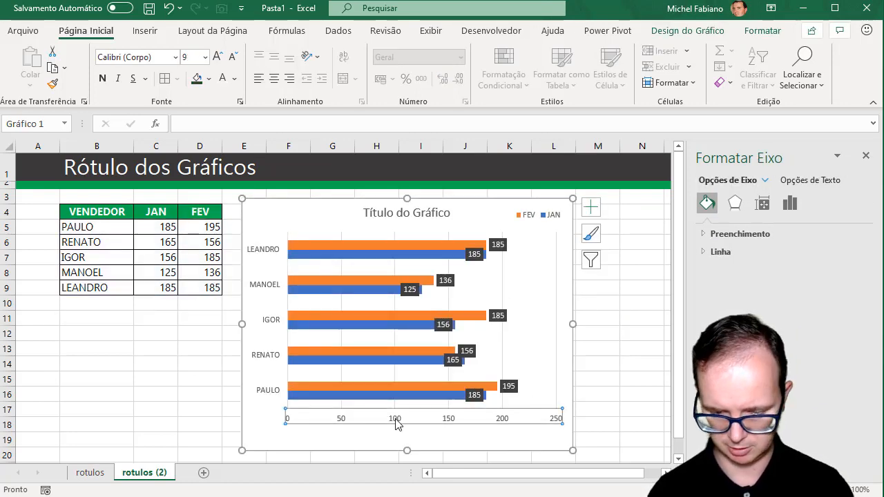
key("Delete")
Step: Delete the bar chart's vertical gridlines and shift the chart slightly up and to the left
left_click(341, 380)
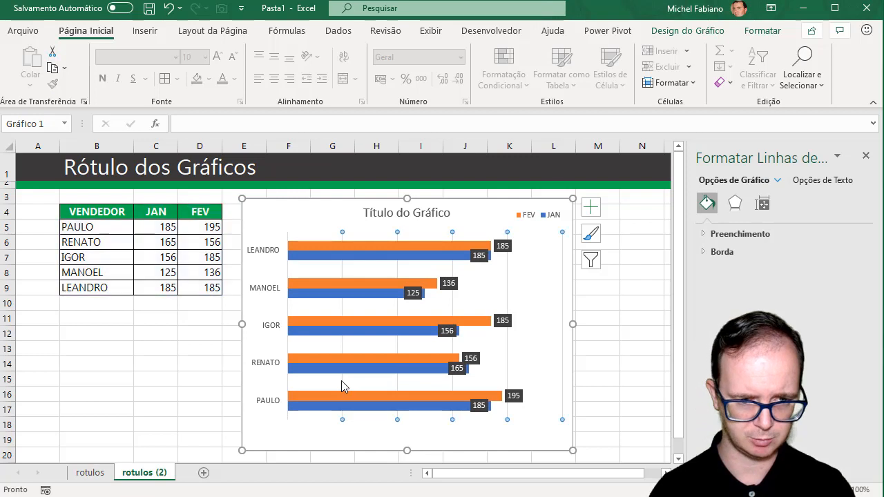
key("Delete")
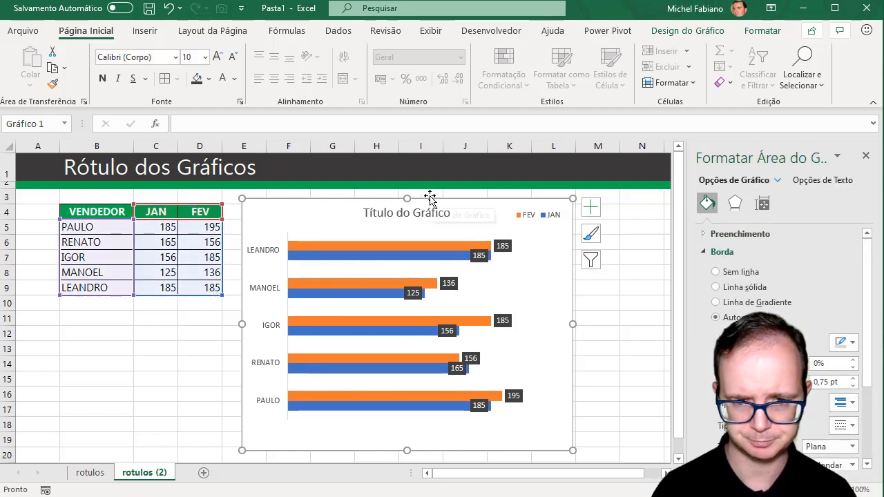
left_click_drag(430, 202, 427, 197)
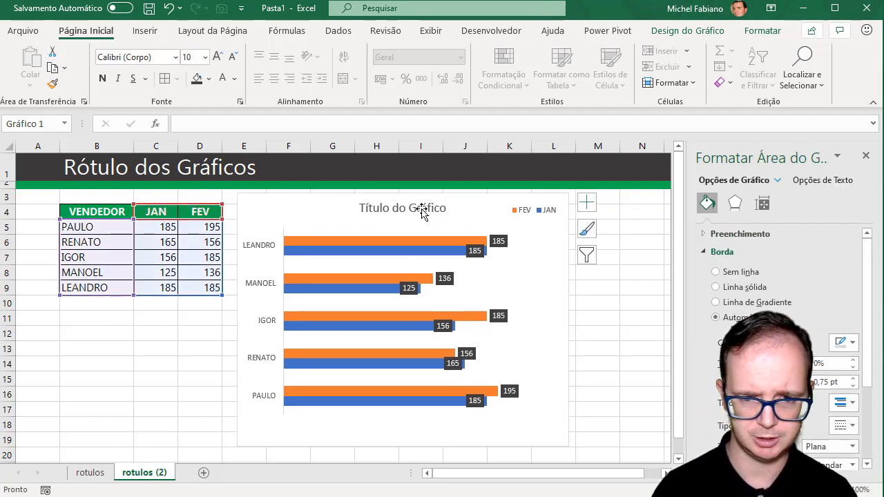
Step: Reduce the bars' gap width (Largura do Espaçamento) in the series options, first to 100% and finally to 50%
left_click(397, 243)
right_click(398, 248)
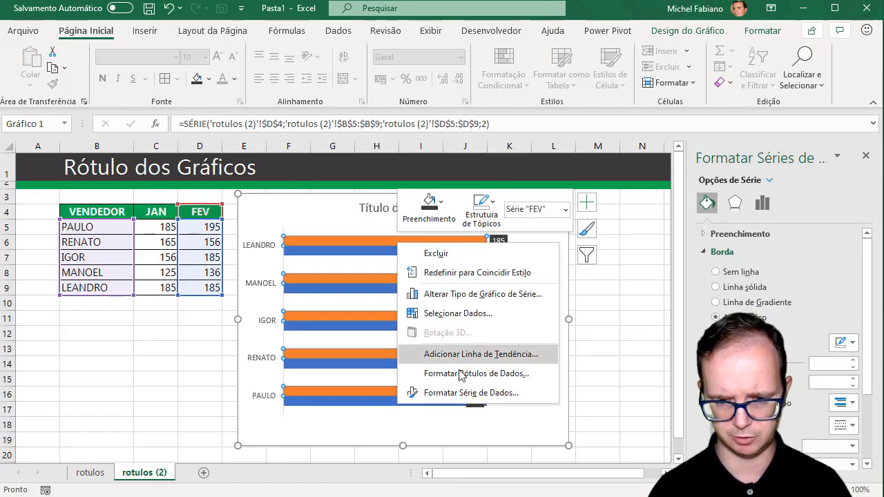
left_click(452, 392)
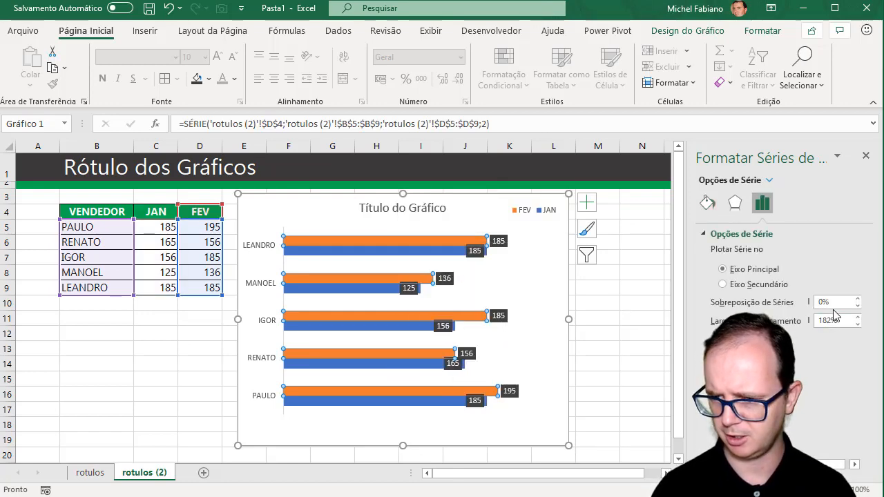
key("Tab")
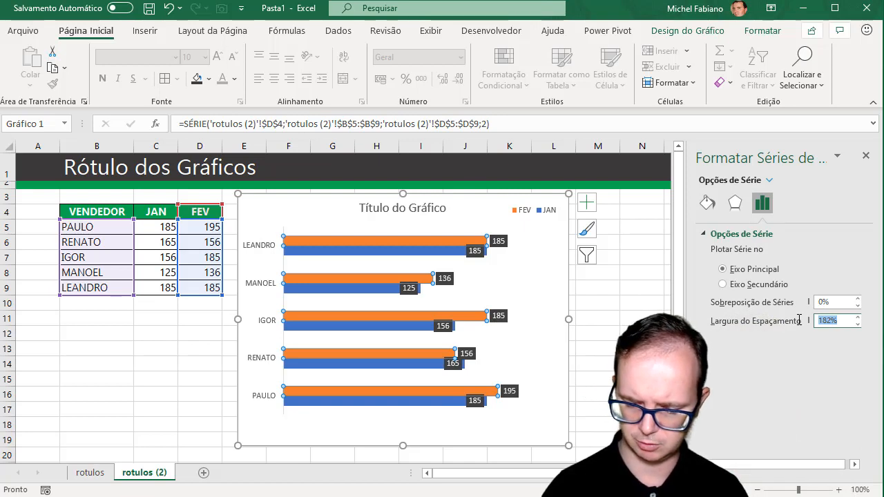
key("Return")
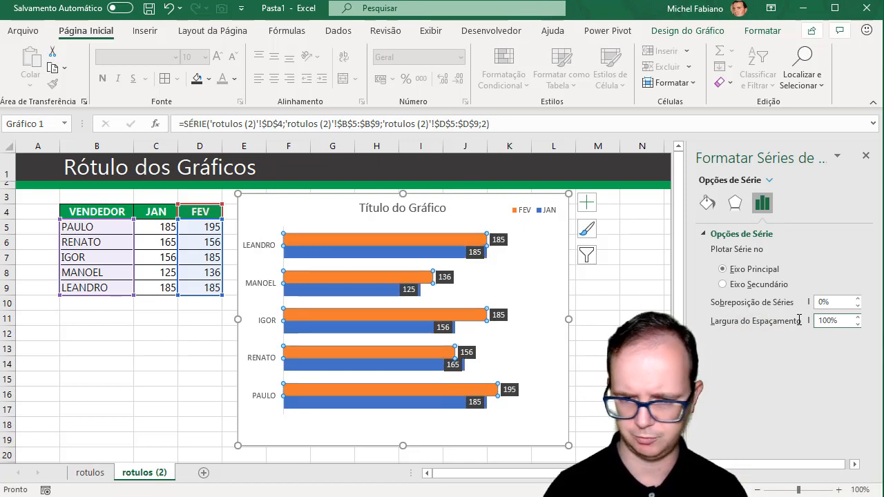
left_click_drag(837, 321, 795, 327)
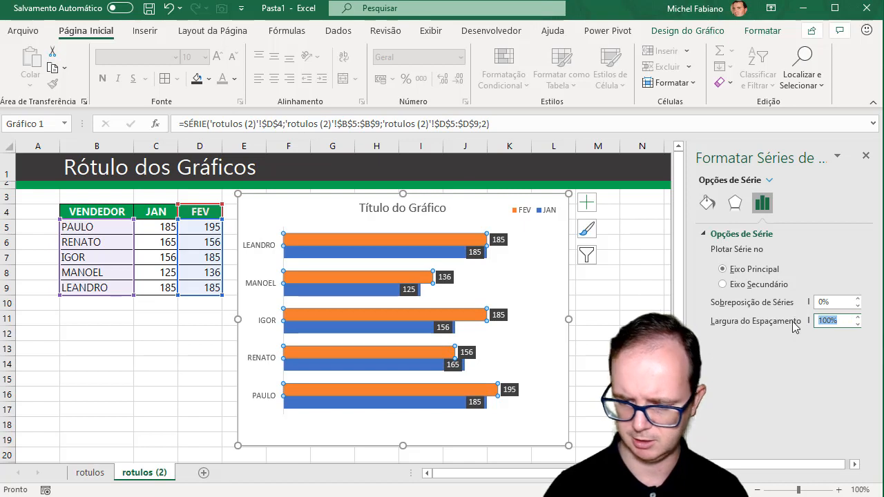
type("50")
key("Return")
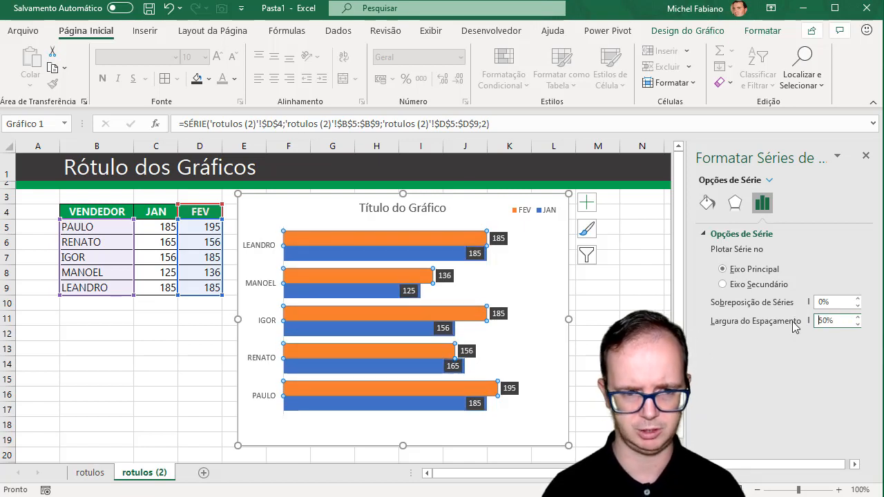
left_click(533, 300)
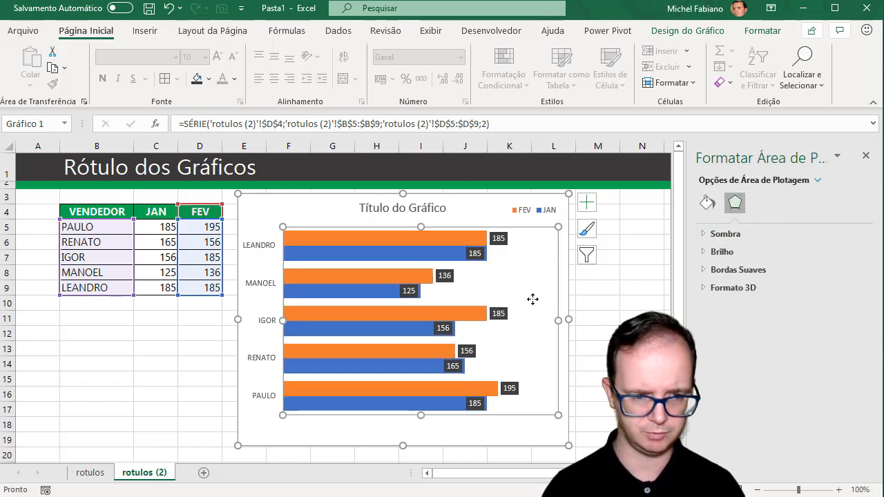
Step: Fill the bars of the FEV series with a dark grey theme colour
left_click(429, 241)
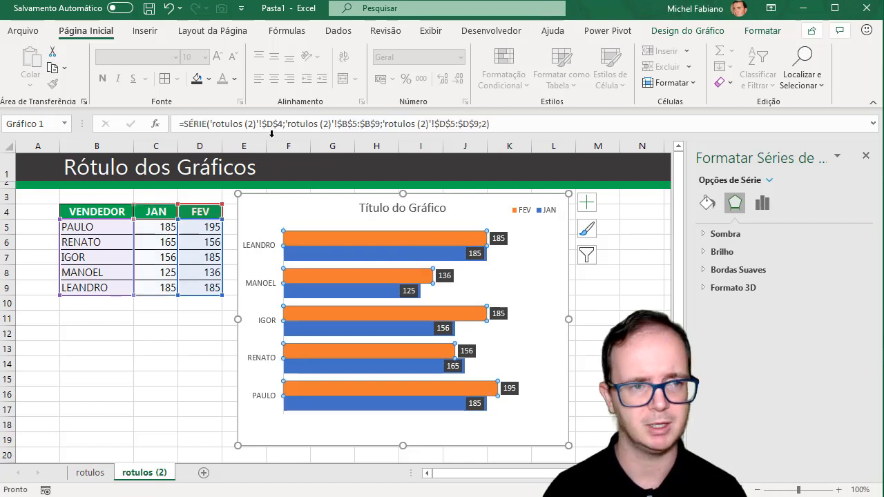
left_click(208, 80)
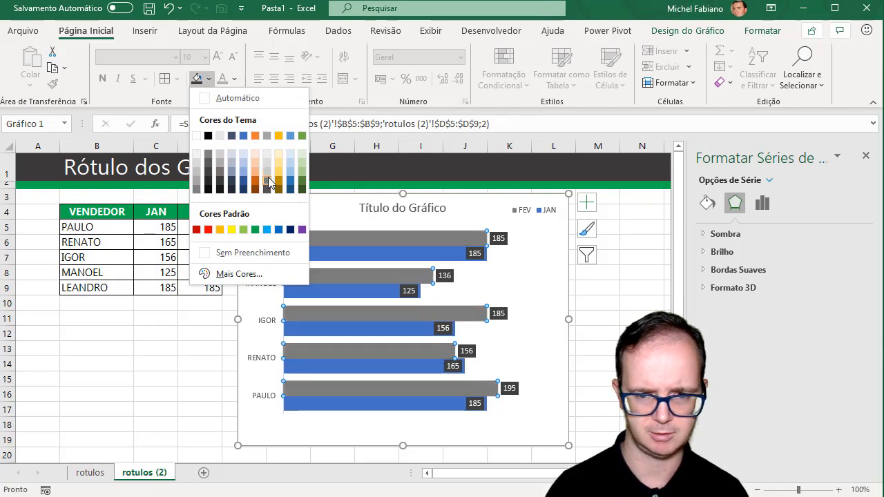
left_click(267, 177)
left_click(505, 240)
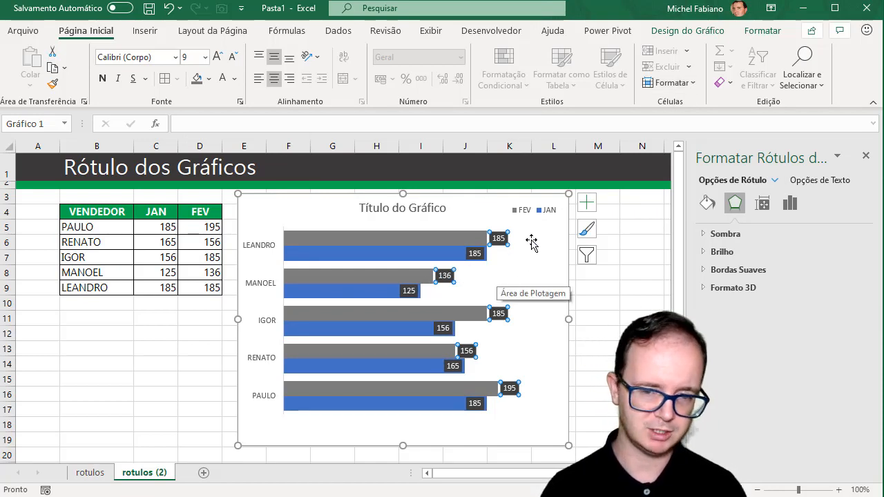
left_click(544, 300)
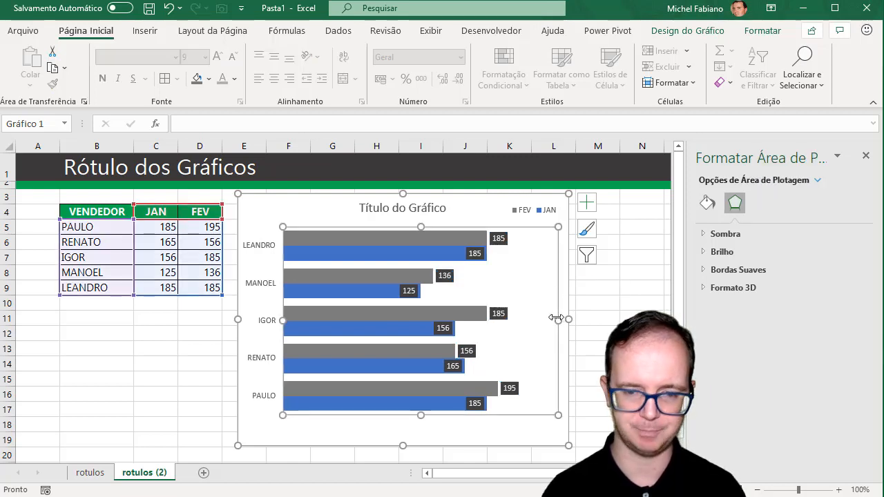
Step: Position the FEV series' data labels at Base Interna
left_click(499, 239)
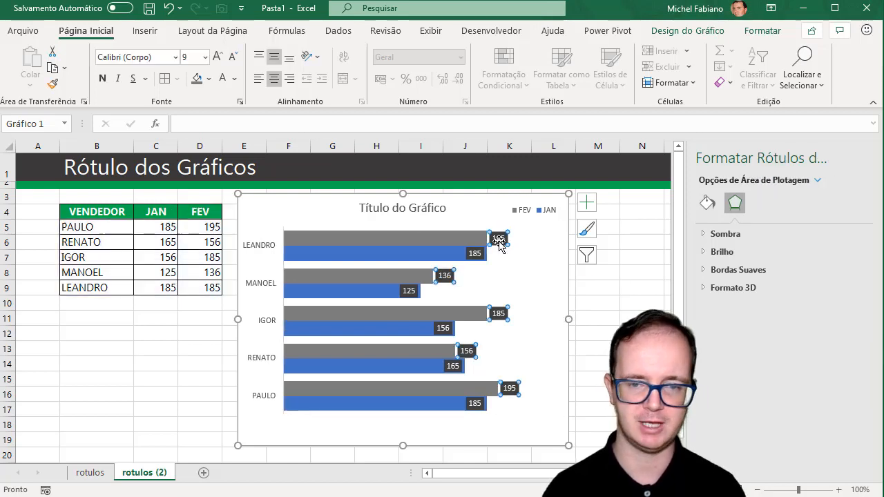
left_click(587, 203)
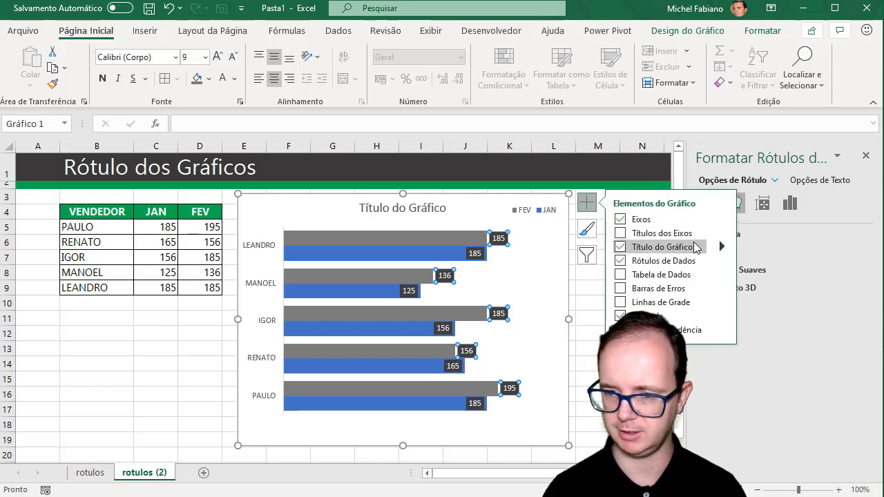
left_click(722, 261)
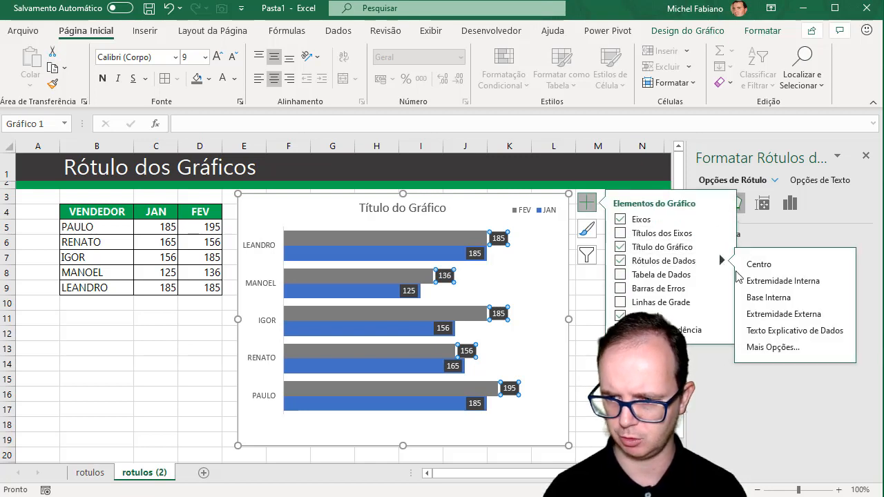
left_click(755, 298)
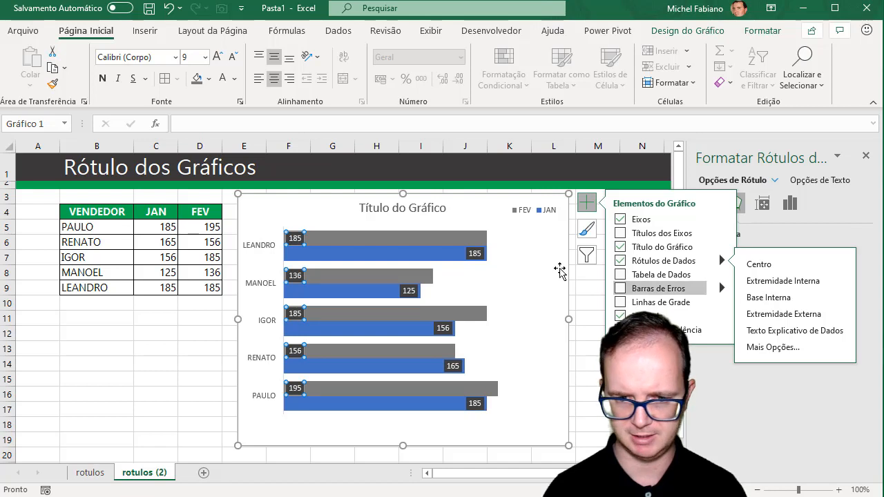
Step: Position the JAN series' data labels at Base Interna as well, and deselect the chart
left_click(474, 254)
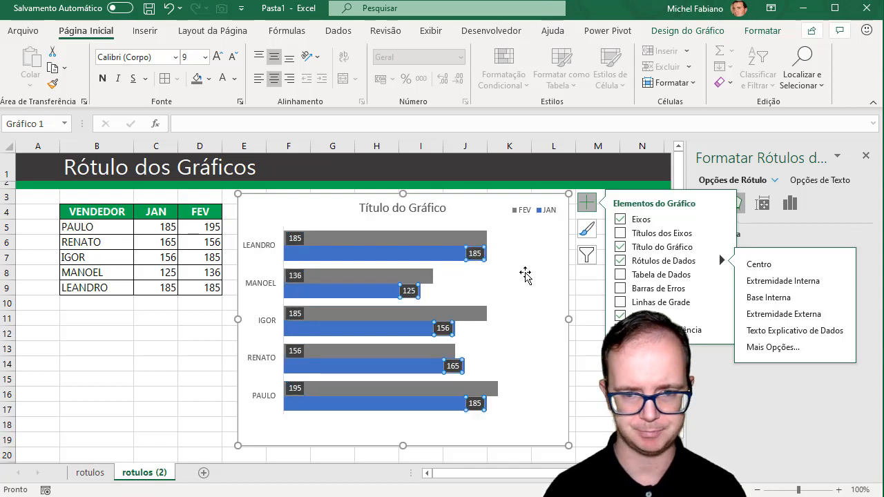
left_click(760, 302)
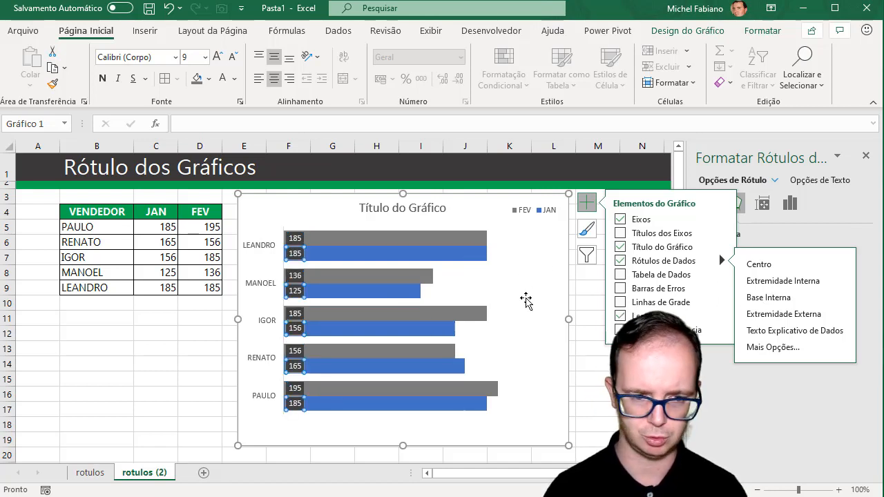
left_click(525, 299)
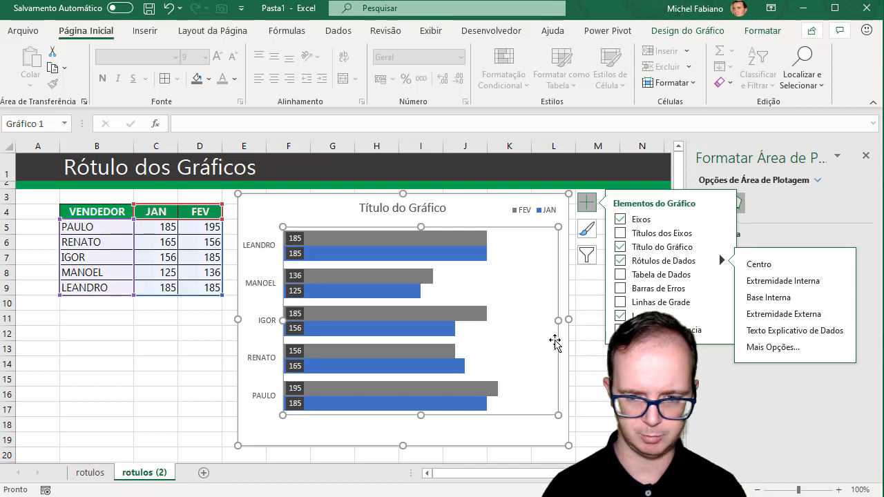
left_click(597, 364)
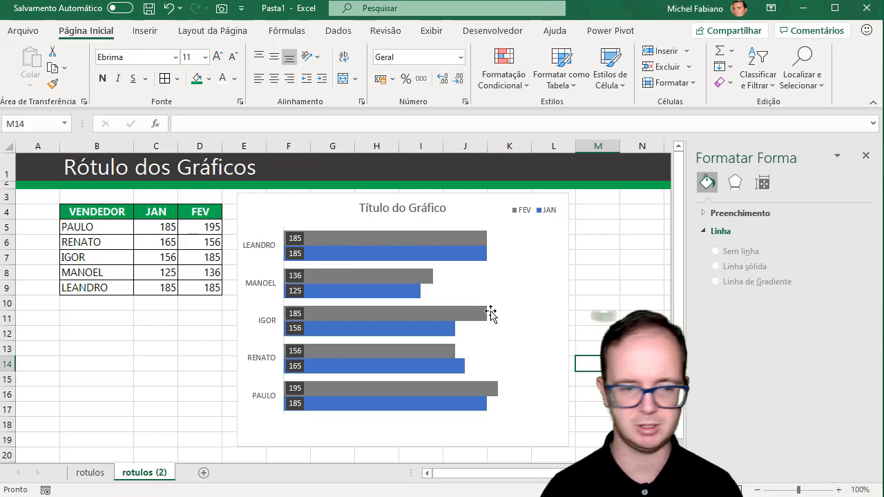
Step: Shorten the bar chart so that its lower edge ends at about row 17
left_click(553, 402)
left_click_drag(403, 444, 408, 413)
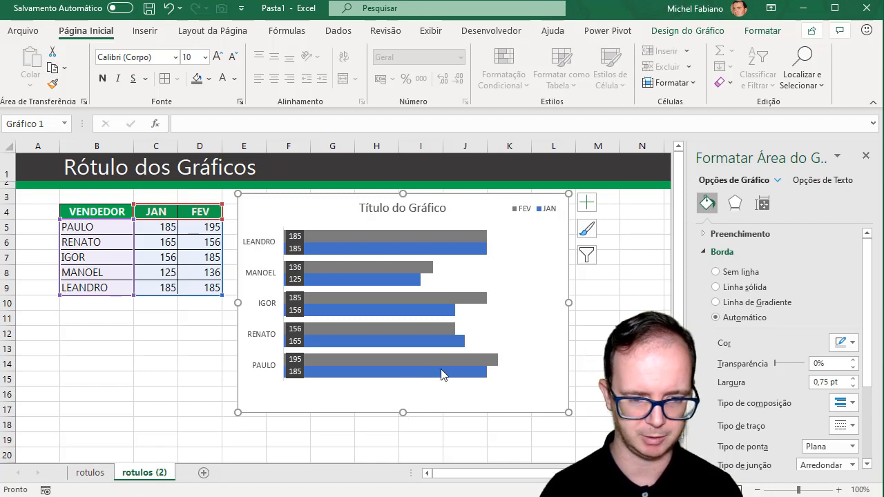
Step: Stretch the bar chart's plot area down to near the chart's lower edge, and deselect the chart
left_click(482, 333)
left_click_drag(420, 383, 420, 404)
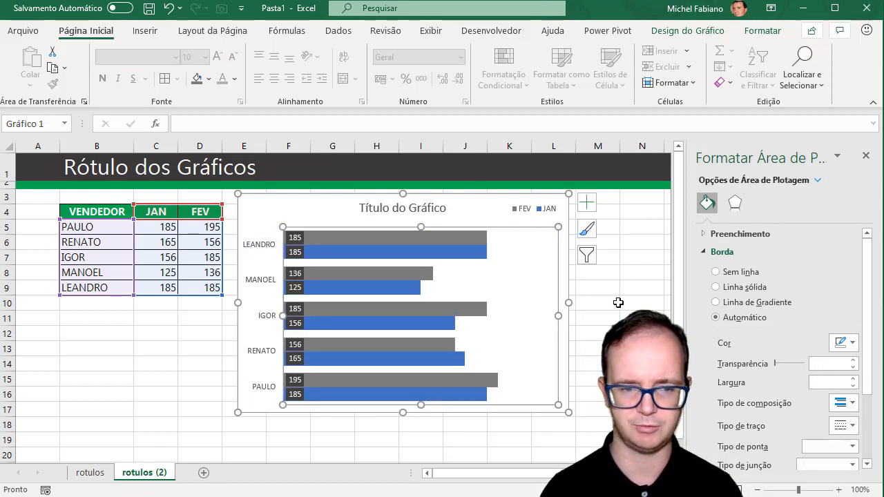
left_click(619, 303)
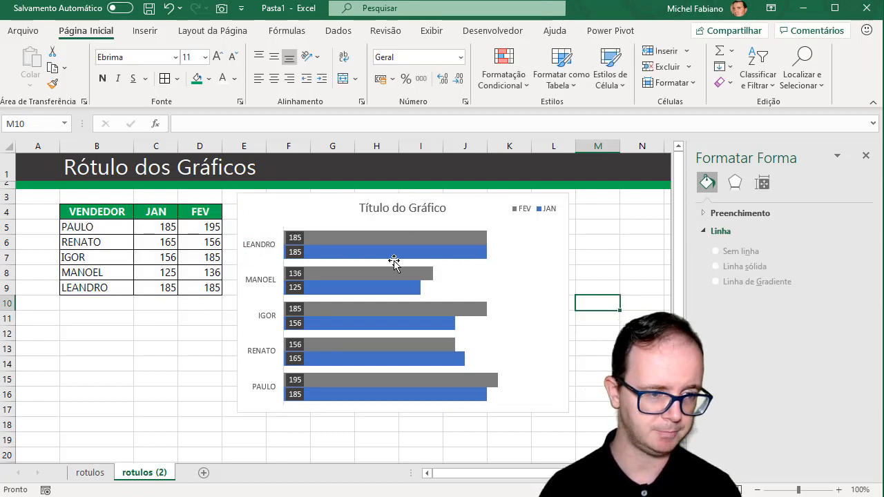
Step: Copy the VENDEDOR and JAN columns, B4:C9, into a new worksheet starting at cell B2
left_click_drag(113, 210, 172, 286)
key("ctrl+c")
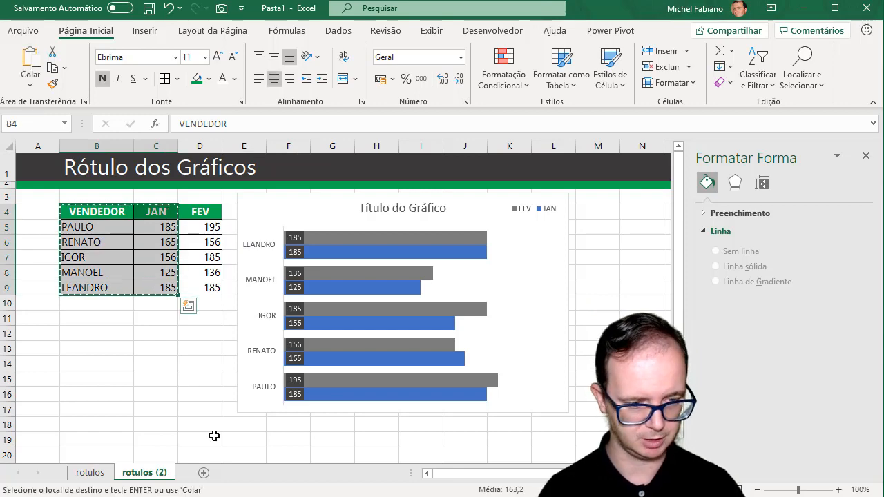
left_click(203, 473)
left_click(85, 179)
key("ctrl+v")
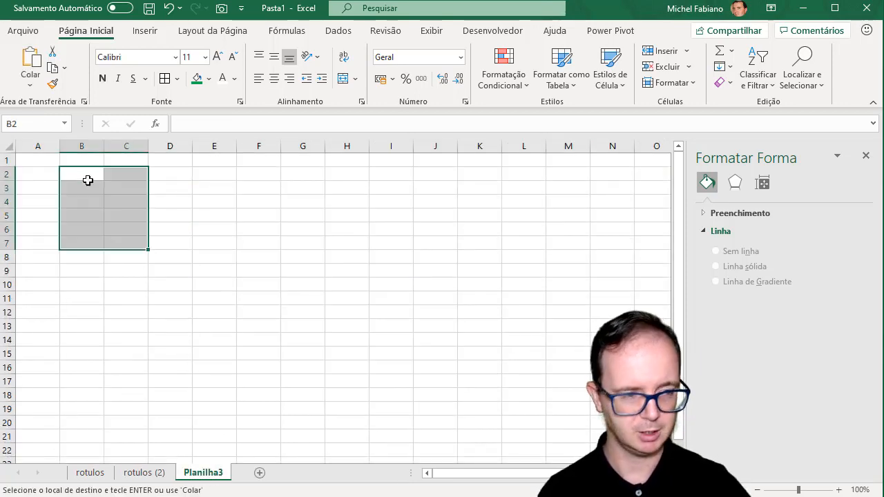
Step: Insert a basic 2D pie chart from the pasted VENDEDOR and JAN data
left_click(147, 32)
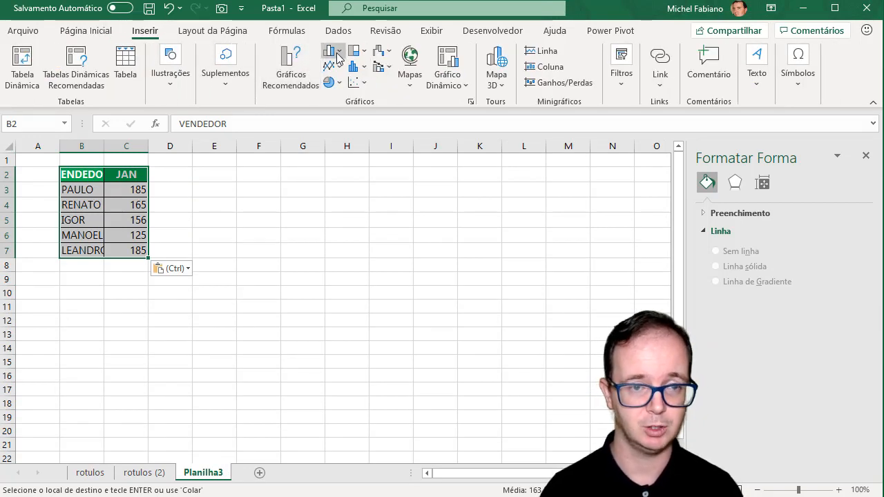
left_click(331, 83)
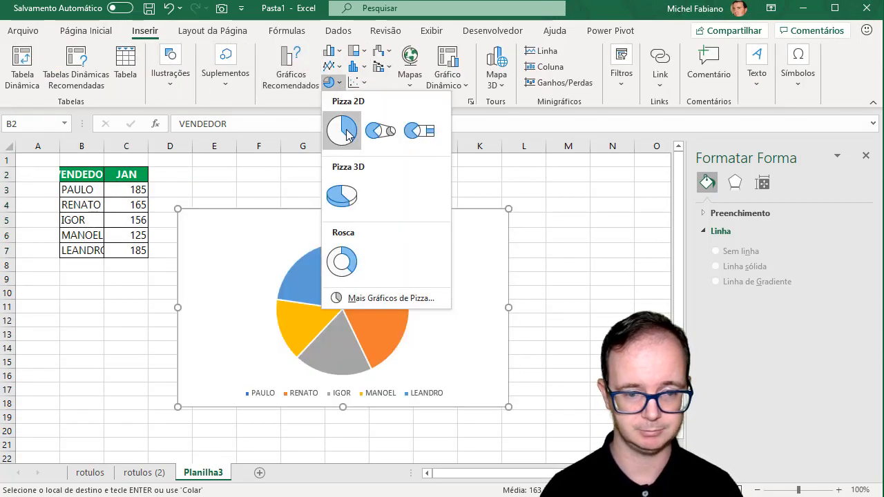
left_click(347, 135)
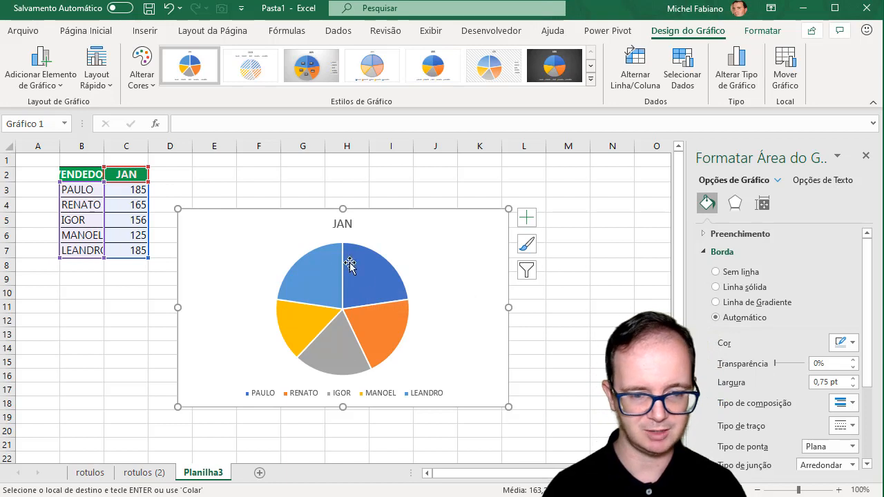
Step: Add data labels to the pie chart as Texto Explicativo de Dados, and delete the legend
mouse_move(347, 357)
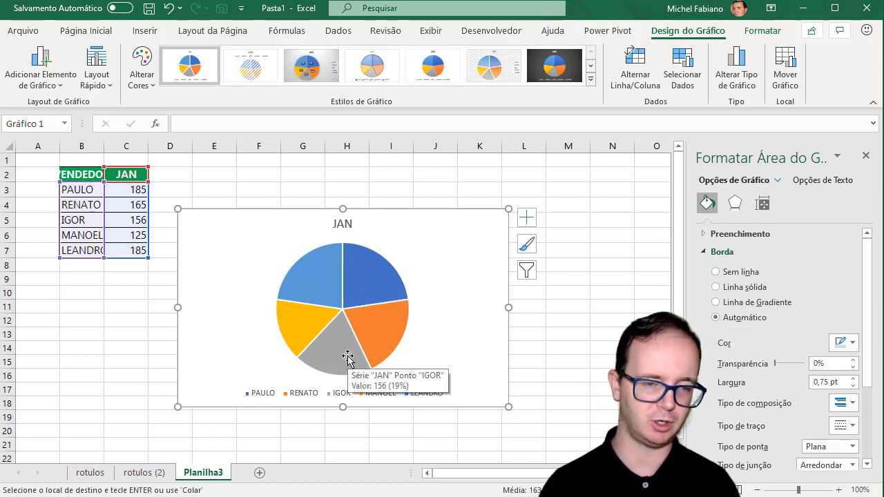
left_click(525, 220)
left_click(560, 250)
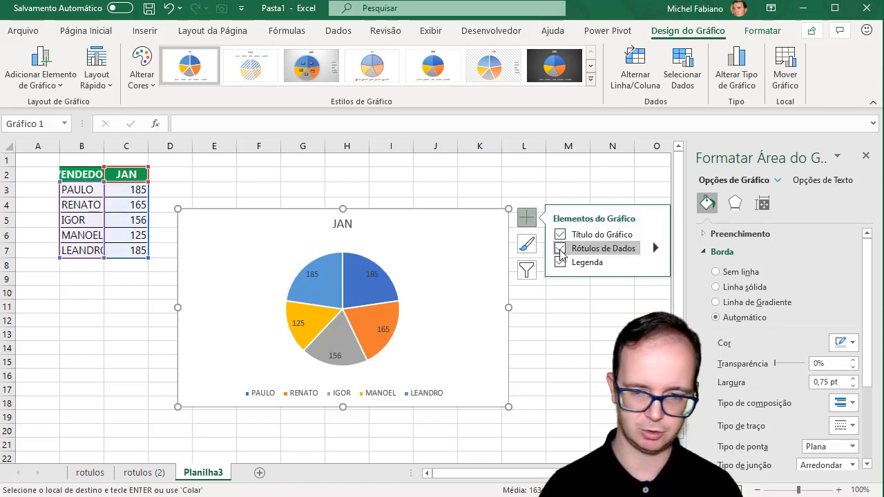
left_click(655, 250)
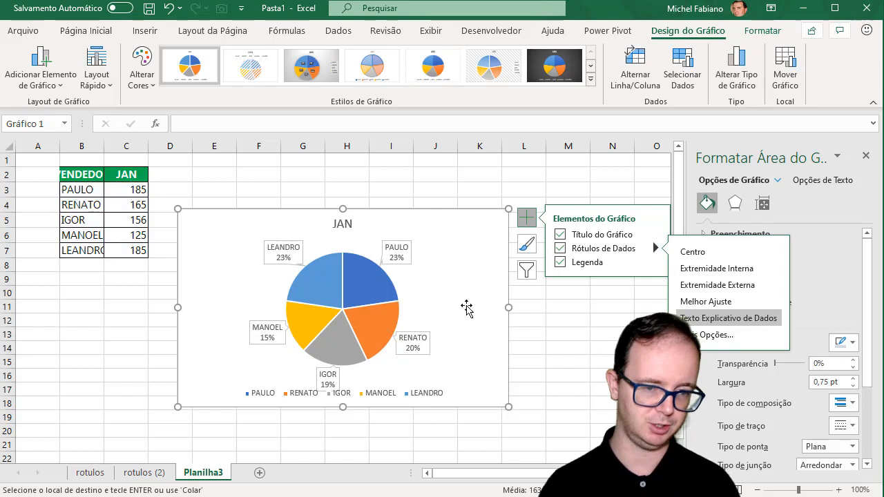
left_click(373, 393)
key("Delete")
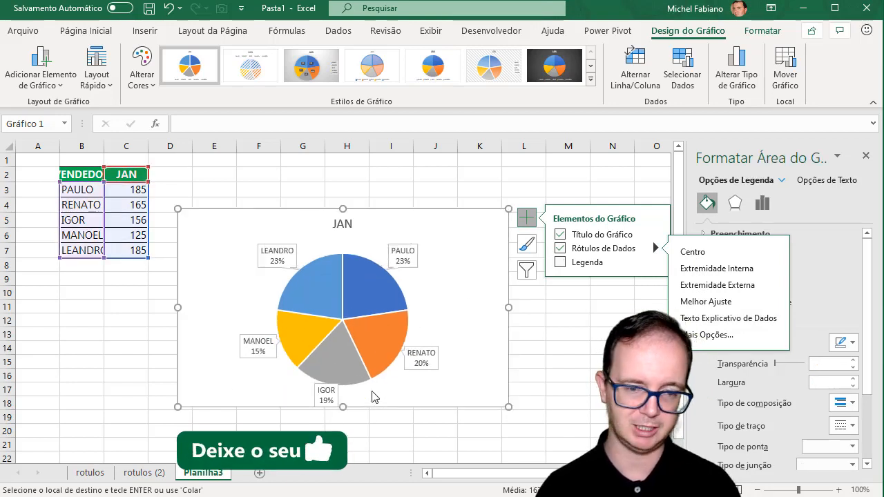
Step: Recolour the pie slices with the monochromatic blue palette that runs from dark to light
left_click(401, 299)
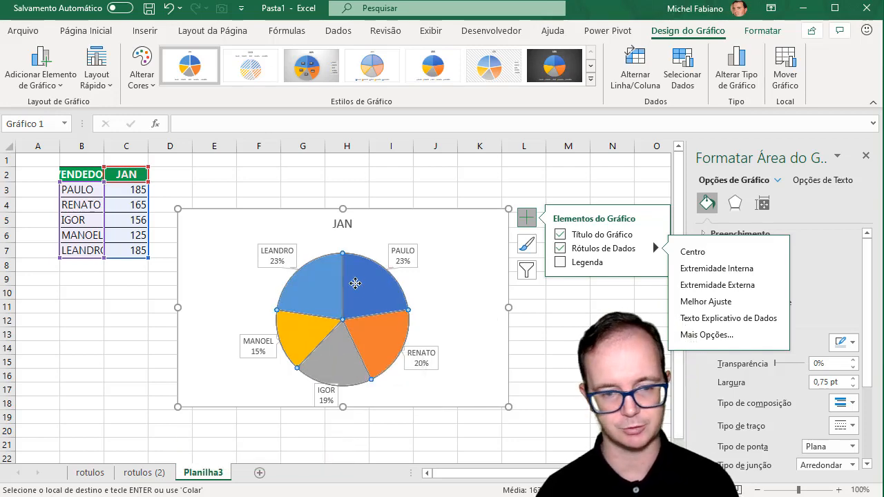
left_click(144, 69)
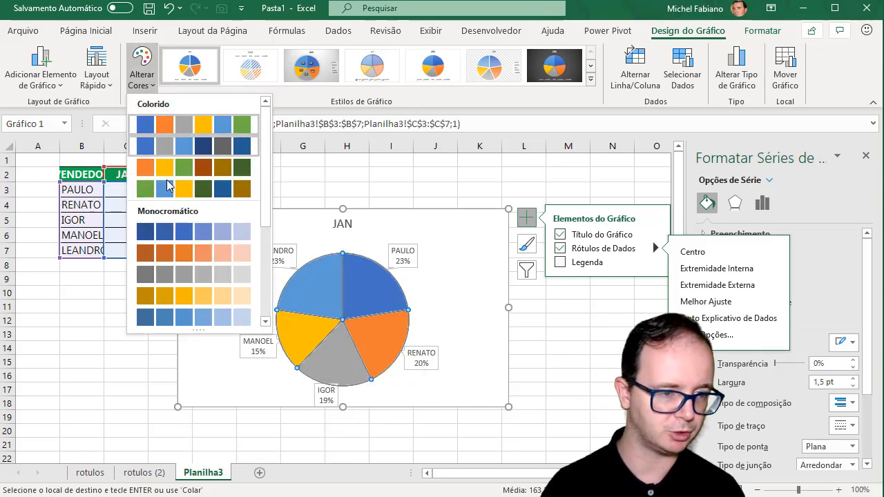
left_click(178, 233)
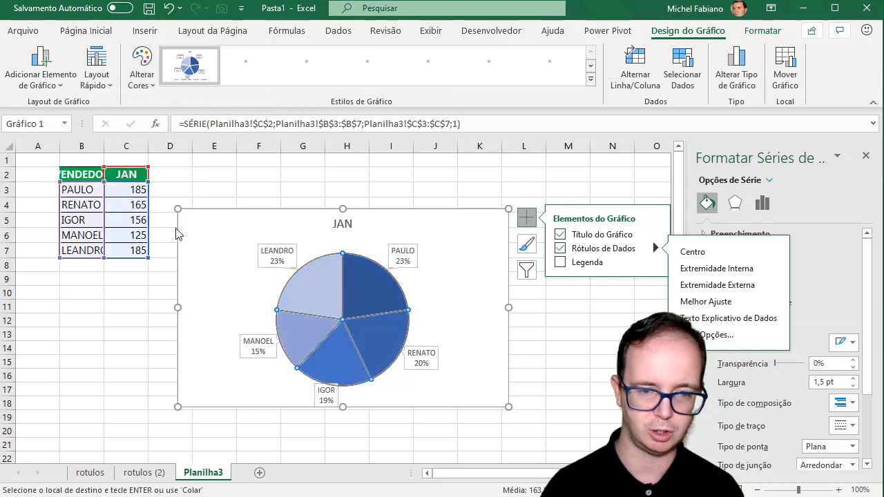
Step: Set the whole pie chart's font to Ebrima and move the chart up so that it starts at row 2
left_click(365, 211)
left_click(88, 30)
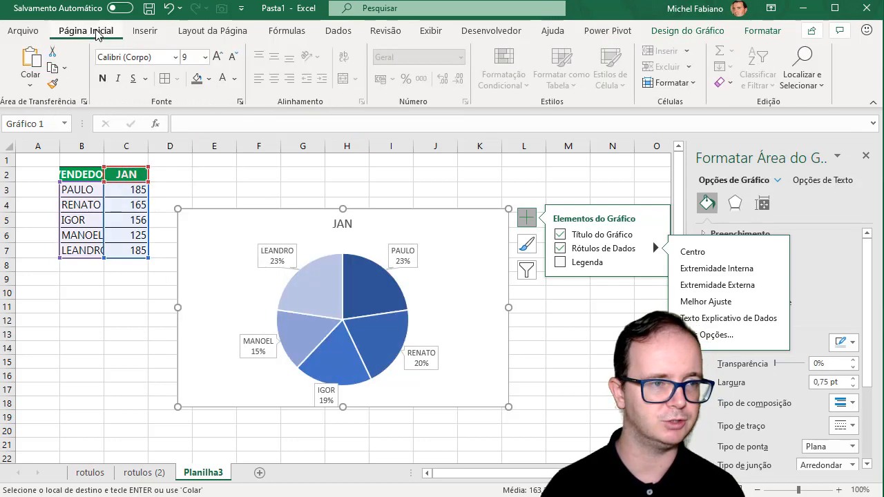
left_click(146, 58)
type("Ebrima")
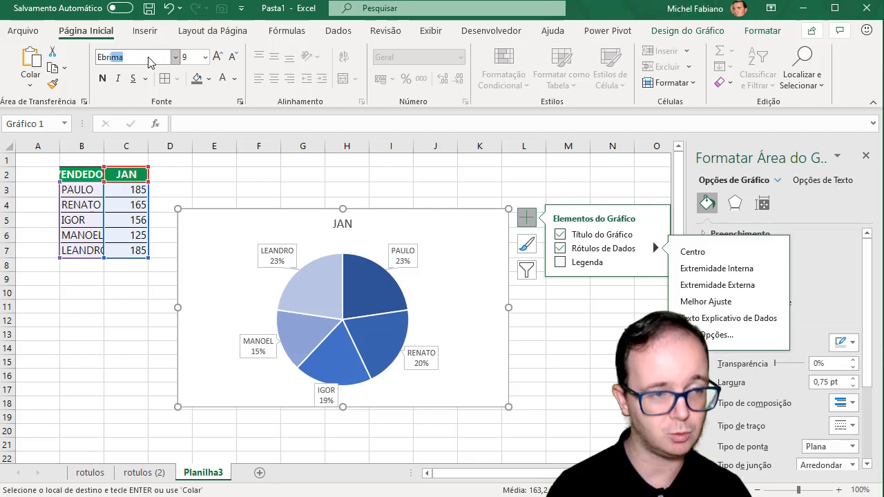
key("Return")
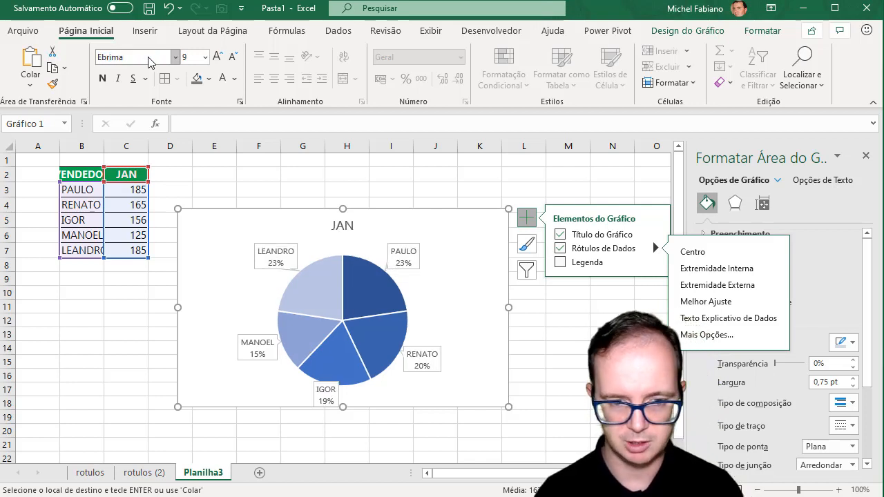
left_click_drag(436, 215, 429, 174)
Step: Change the shape of all the pie chart's data labels to the pentagon block arrow
left_click(402, 214)
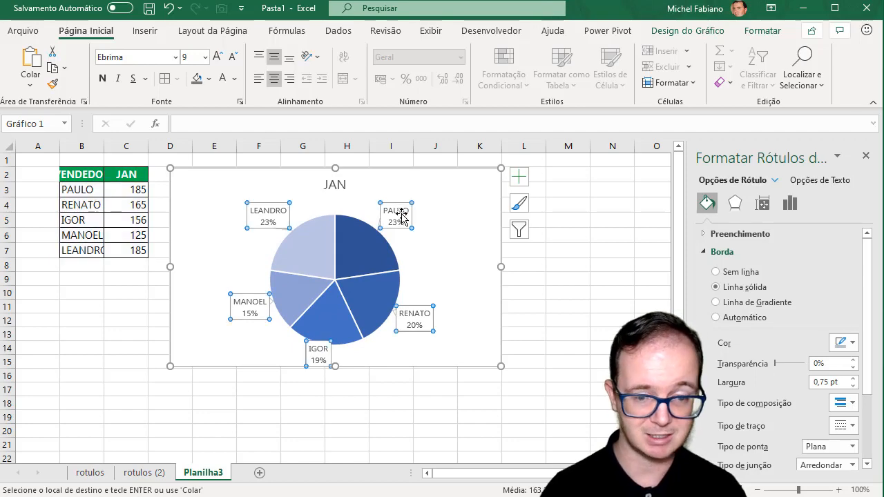
left_click(760, 30)
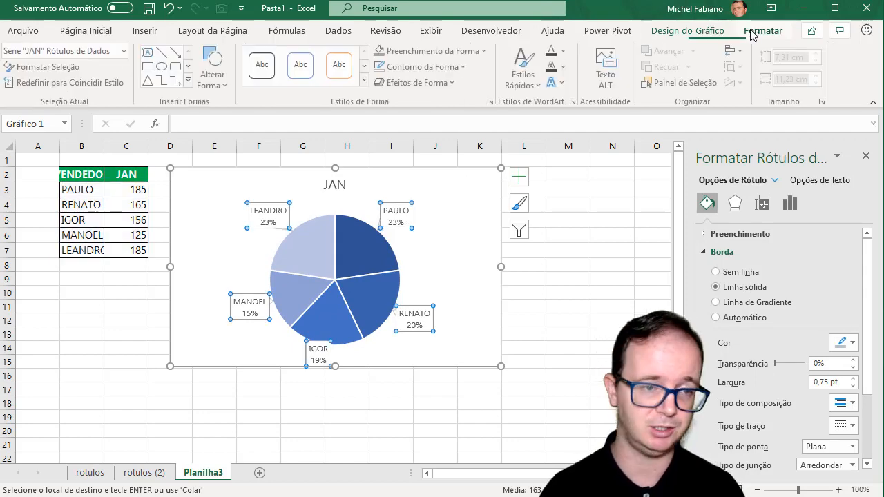
left_click(213, 81)
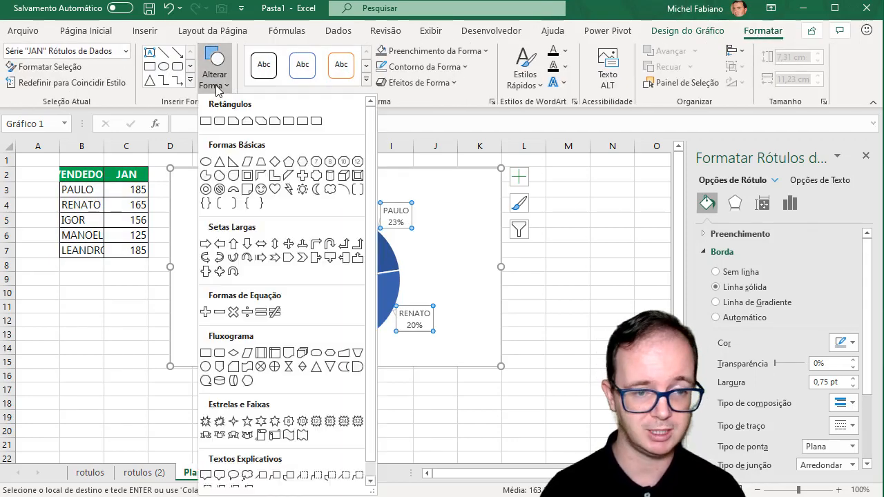
left_click(289, 259)
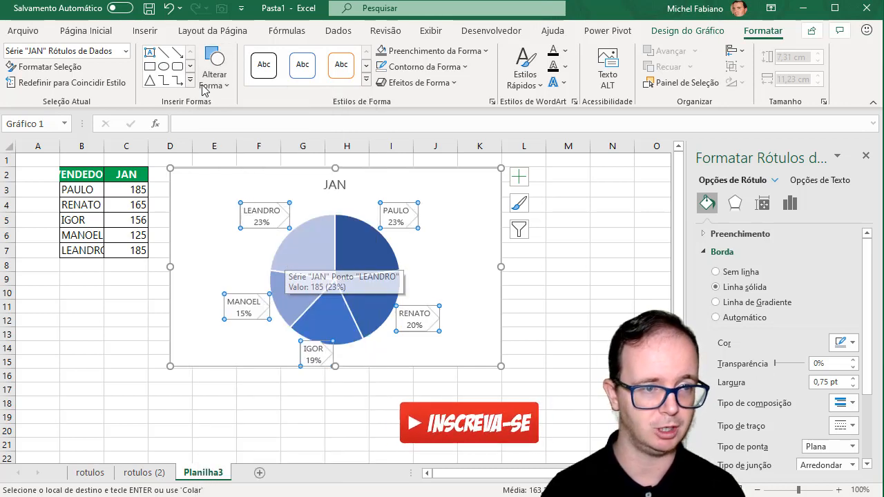
Step: Fill the pie chart's data labels with a near-black theme colour and make their text white
left_click(382, 52)
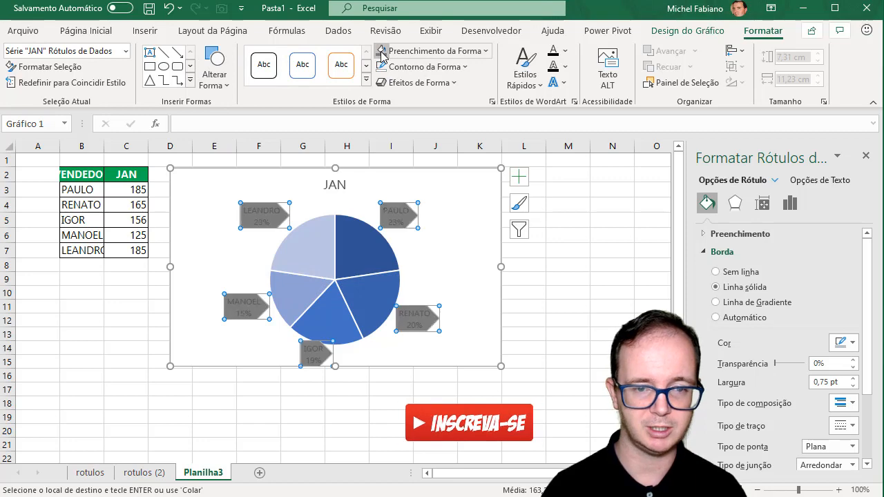
left_click(86, 30)
left_click(210, 84)
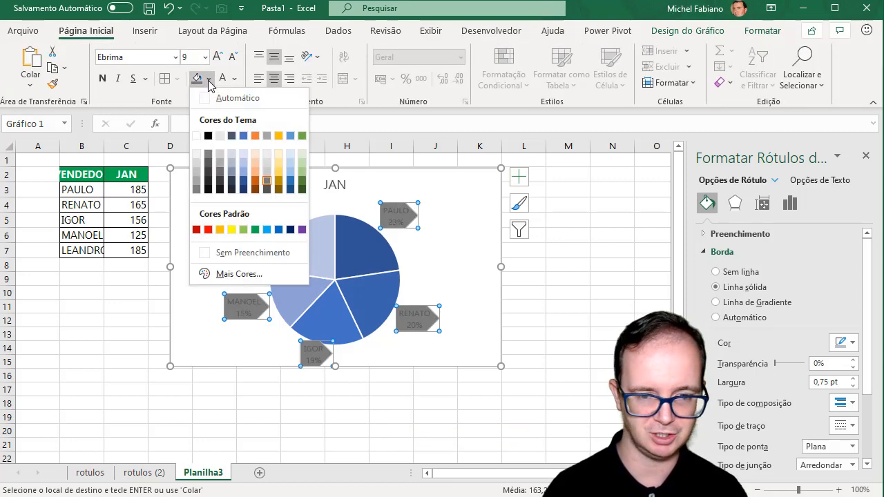
left_click(211, 163)
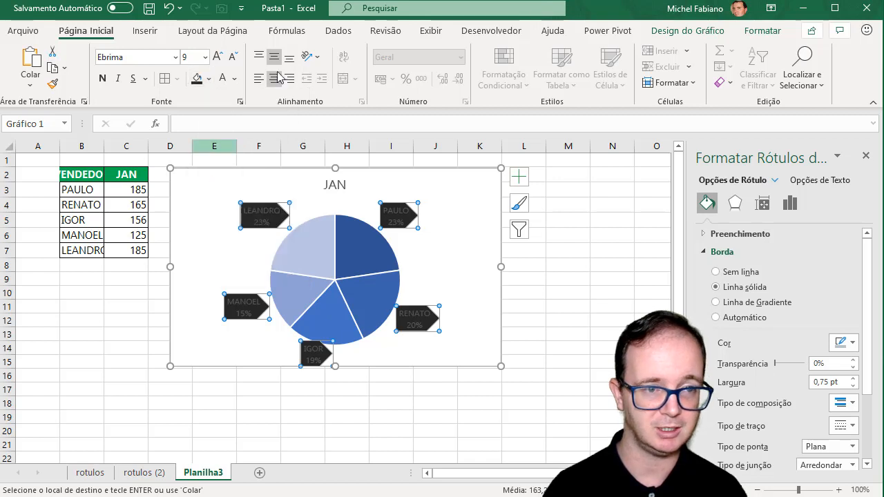
left_click(222, 79)
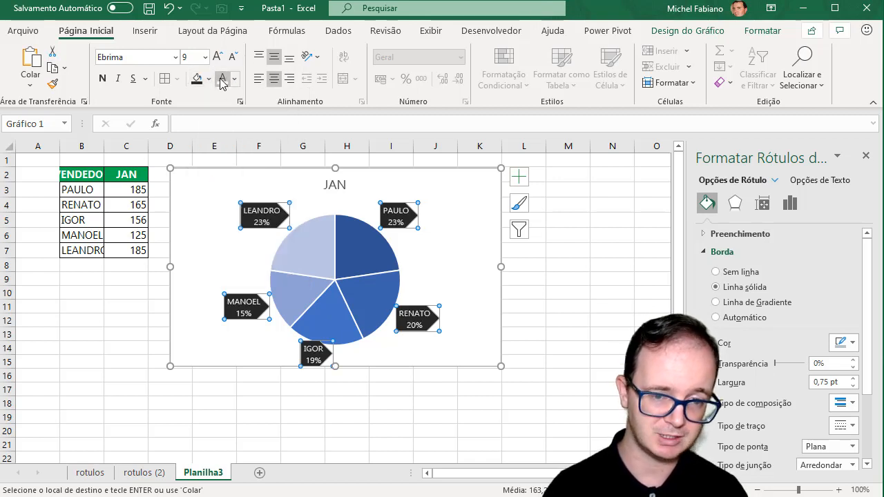
left_click(454, 288)
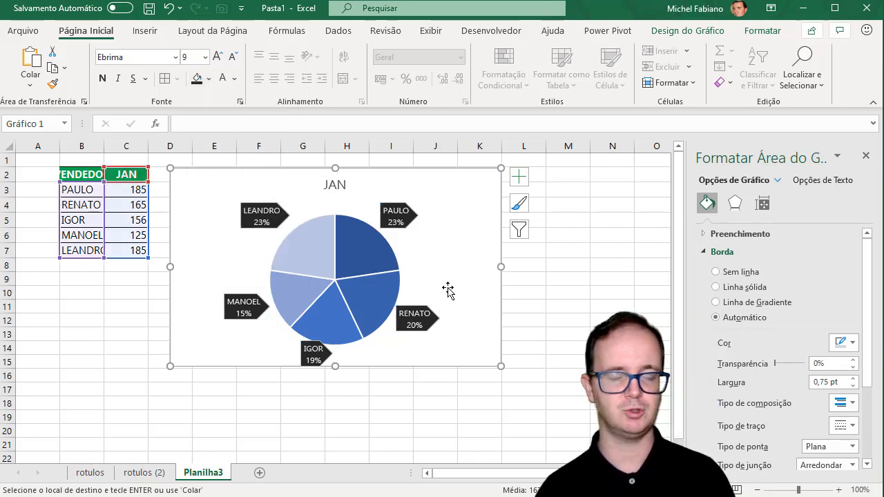
Step: Try the left block arrow shape on the 20% data label alone, and undo it
left_click(419, 321)
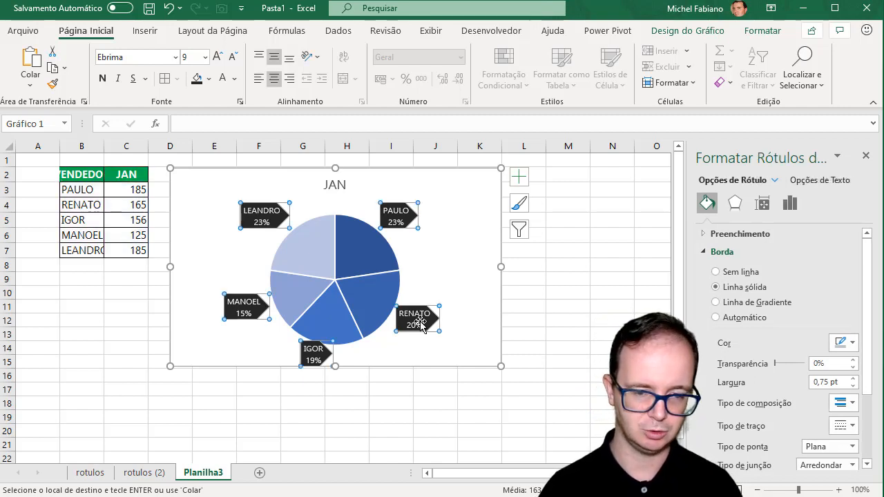
left_click(419, 320)
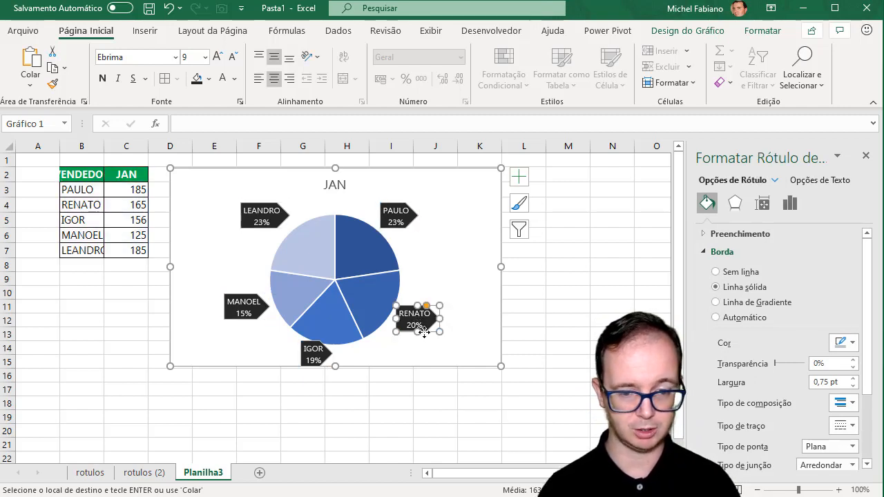
left_click(763, 31)
left_click(213, 67)
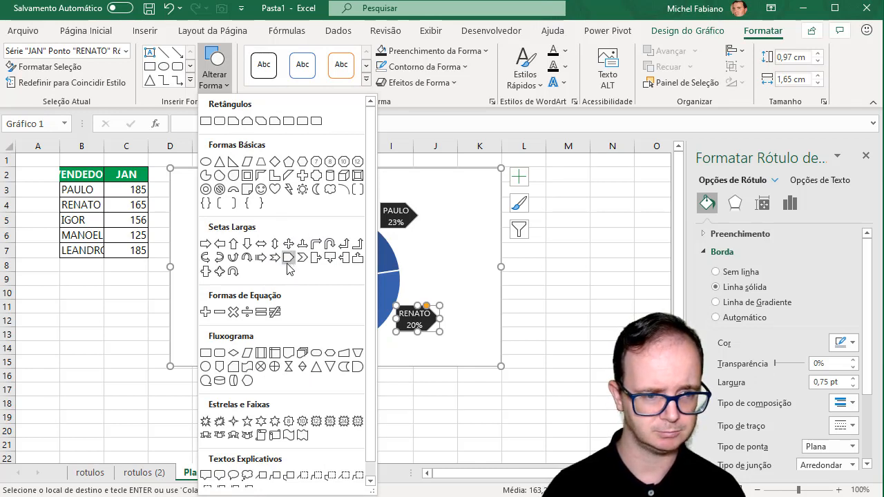
left_click(222, 244)
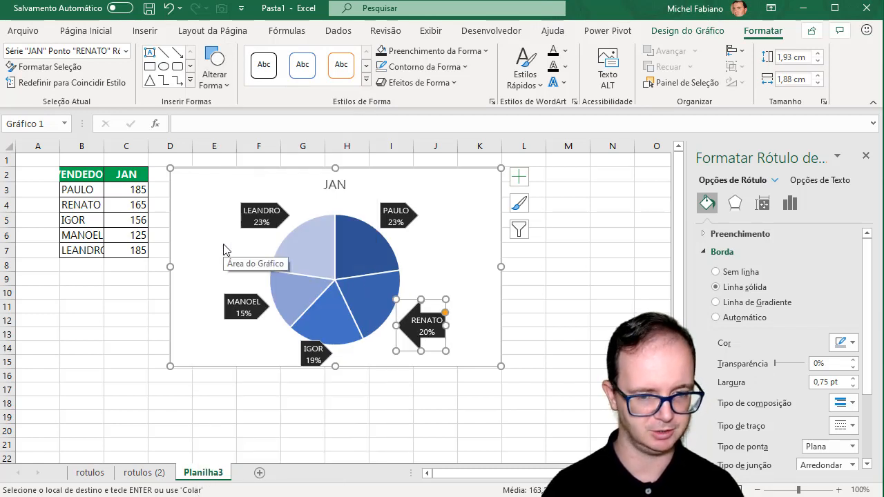
key("ctrl+z")
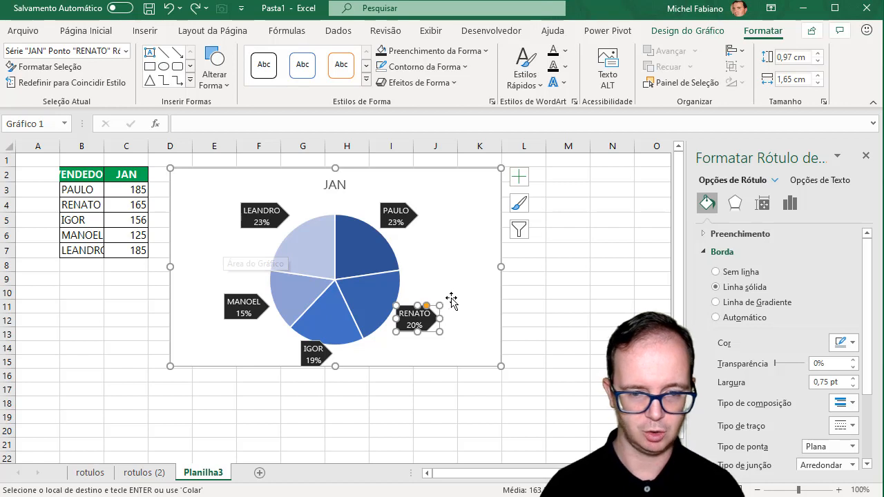
Step: Widen the 20% data label slightly to about 1.71 cm, and deselect it
left_click(426, 321)
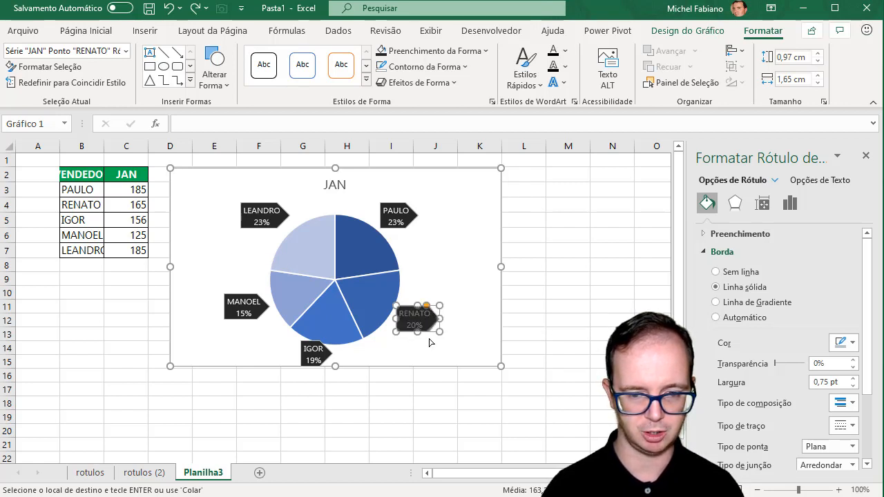
left_click(440, 318)
mouse_move(439, 319)
left_mouse_down()
mouse_move(377, 318)
mouse_move(474, 324)
mouse_move(397, 322)
mouse_move(440, 322)
left_mouse_up()
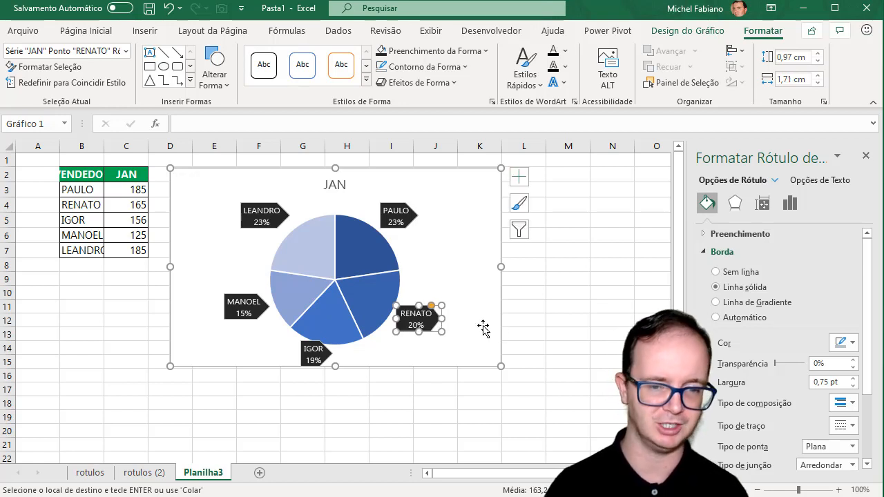
left_click(478, 327)
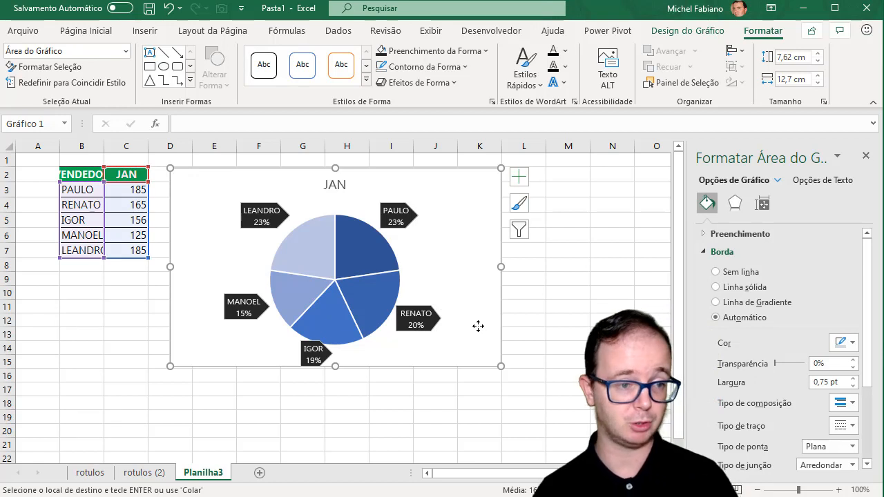